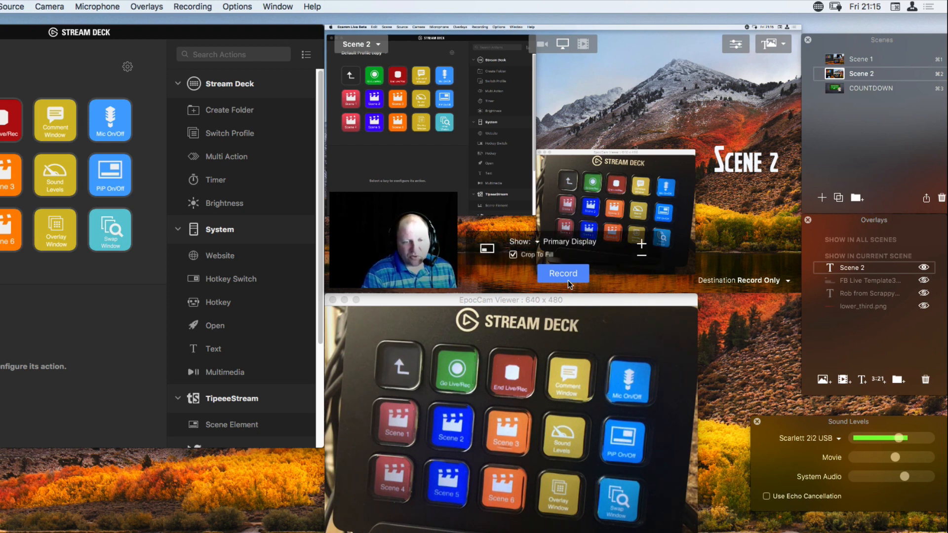
Set the broadcast destination to Facebook.
click(768, 281)
click(763, 197)
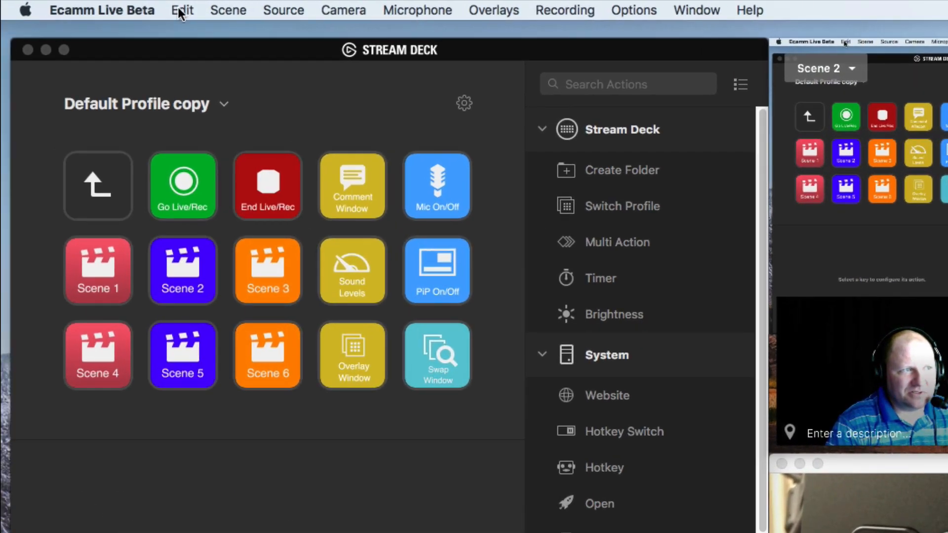
Look up the keyboard shortcuts for beginning and ending a live session in Ecamm Live Beta.
click(181, 9)
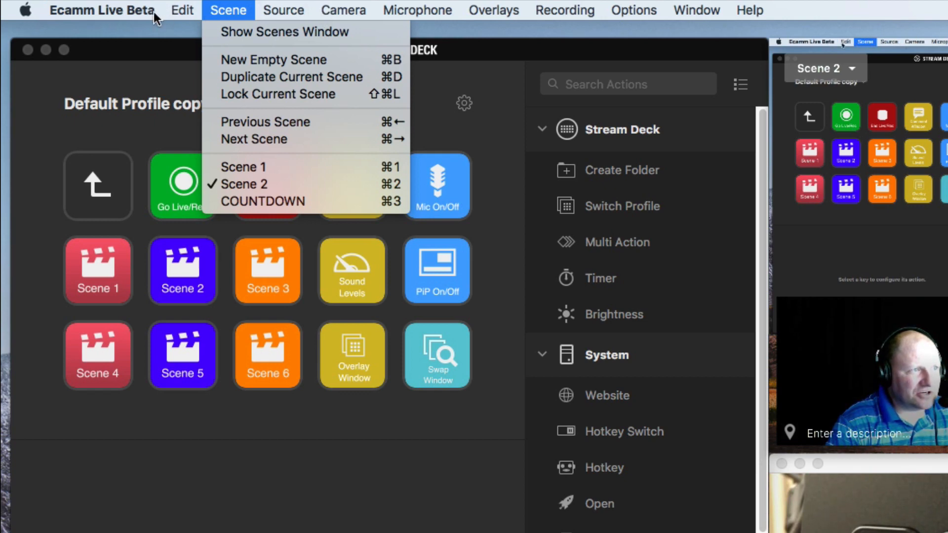
click(141, 12)
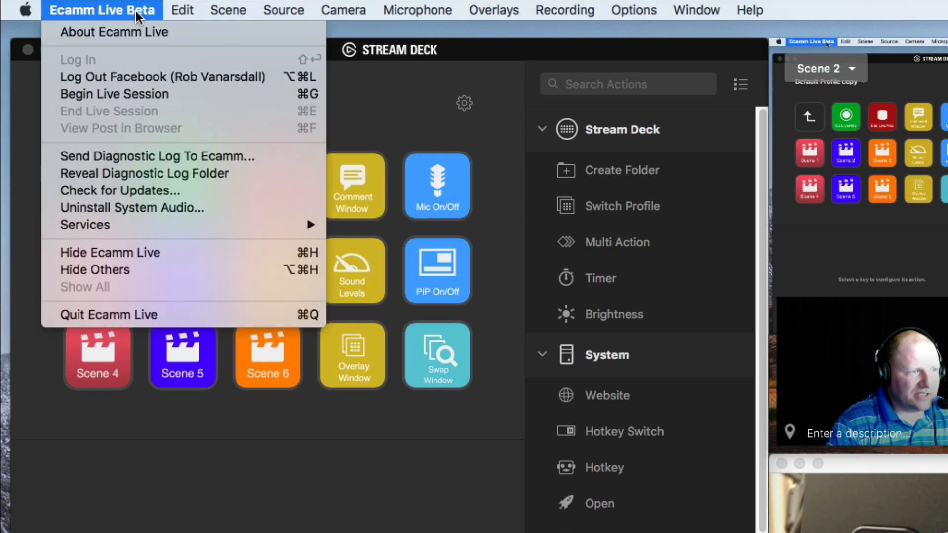
mouse_move(164, 12)
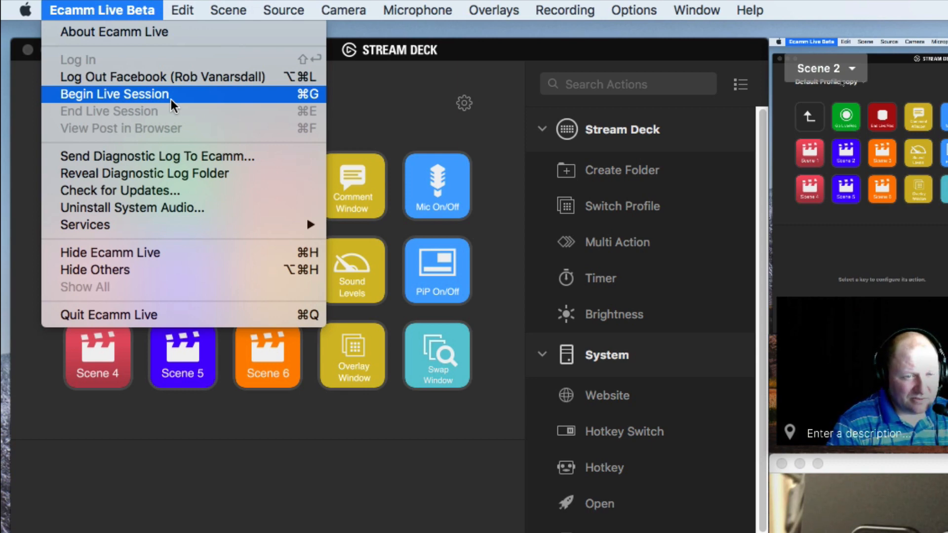
click(171, 101)
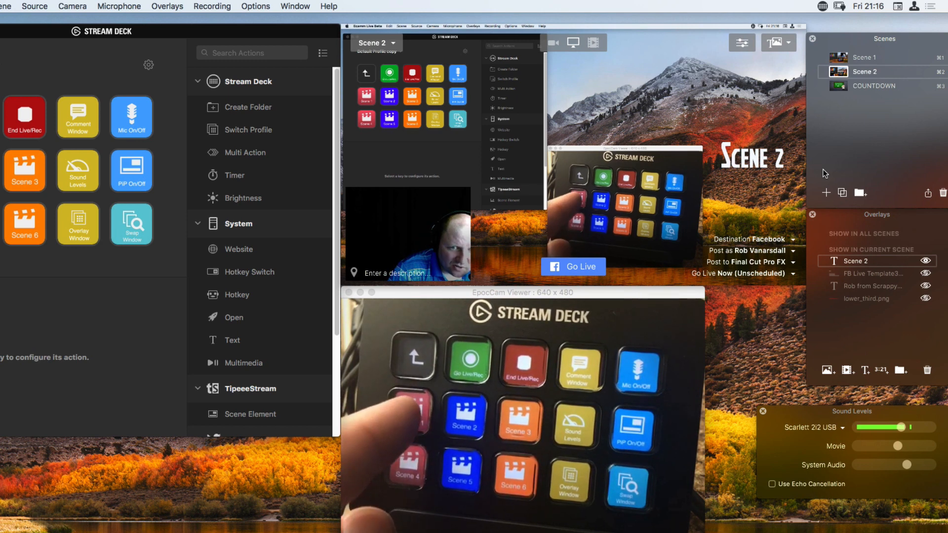
Switch the broadcast to Scene 1 and back to Scene 2.
key(super+1)
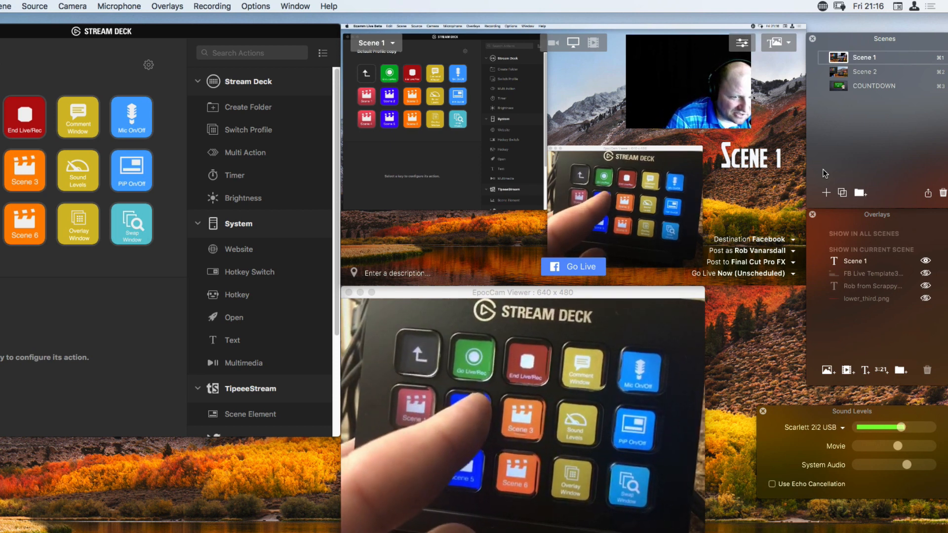
key(super+2)
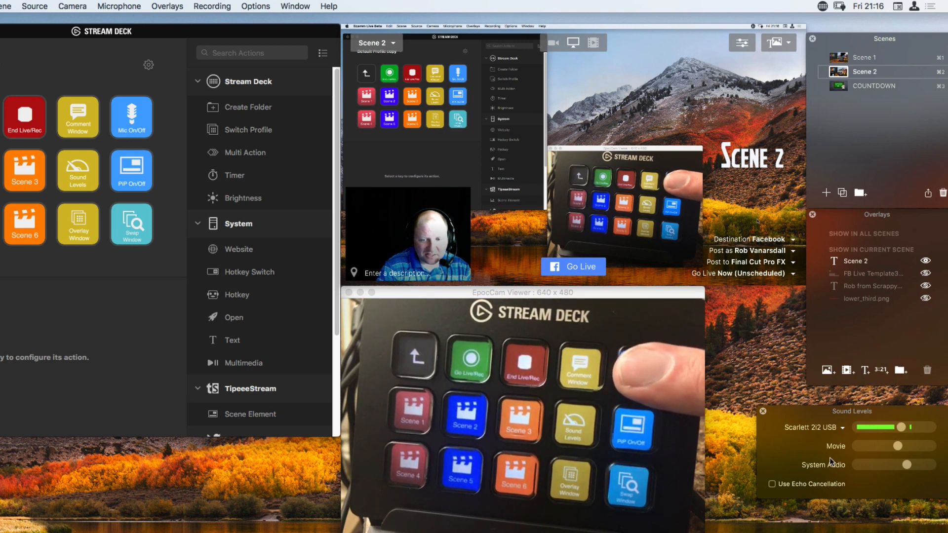
Mute and unmute the microphone, and try toggling the picture-in-picture view.
key(shift+super+m)
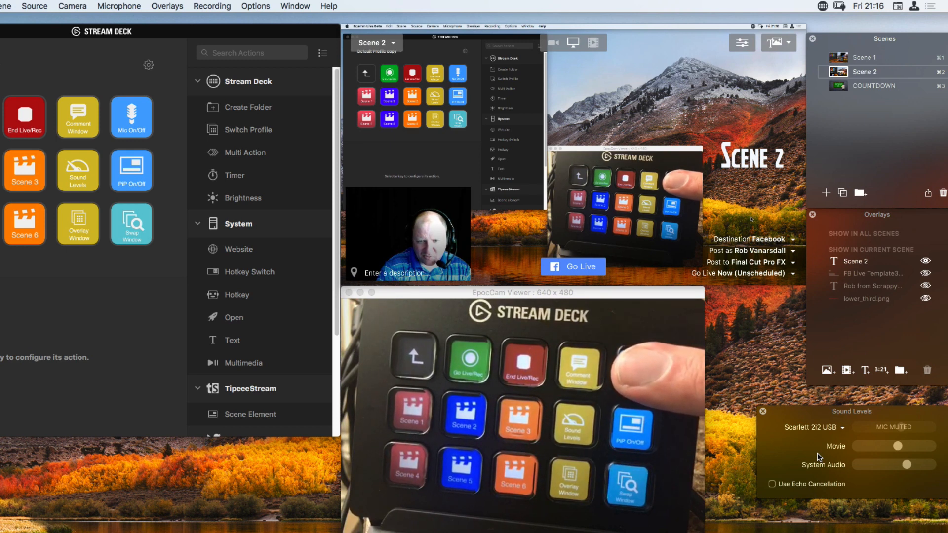
key(shift+super+m)
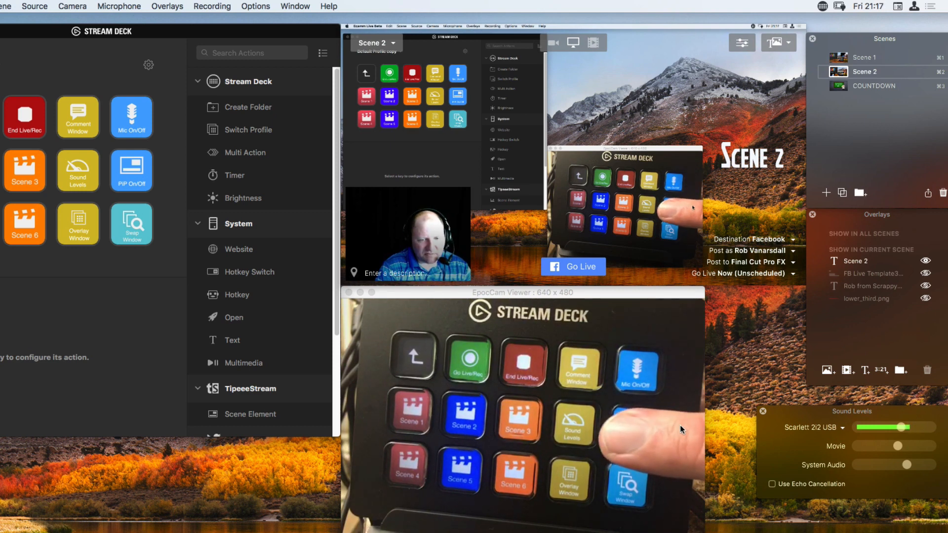
key(shift+super+p)
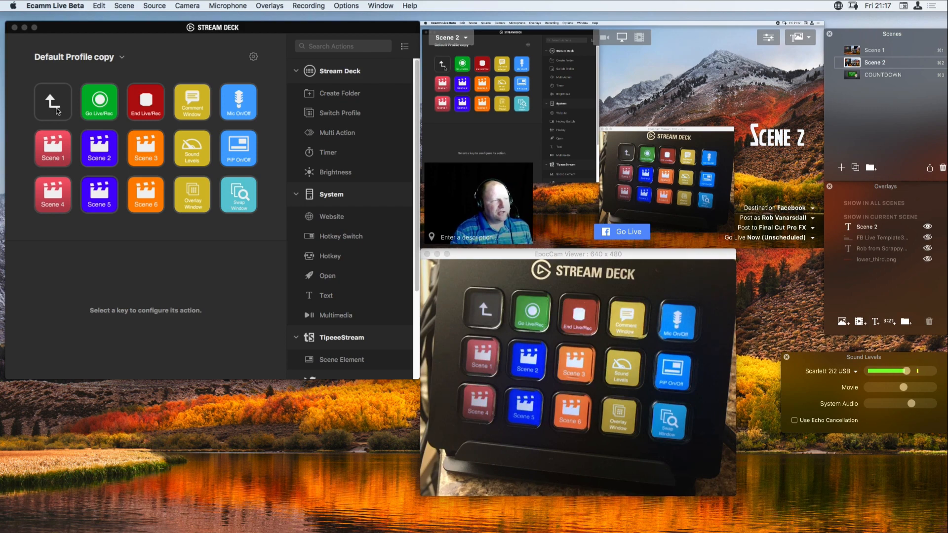
Leave the current Stream Deck folder, create a new folder on the third key of the top row, and open it.
double_click(57, 109)
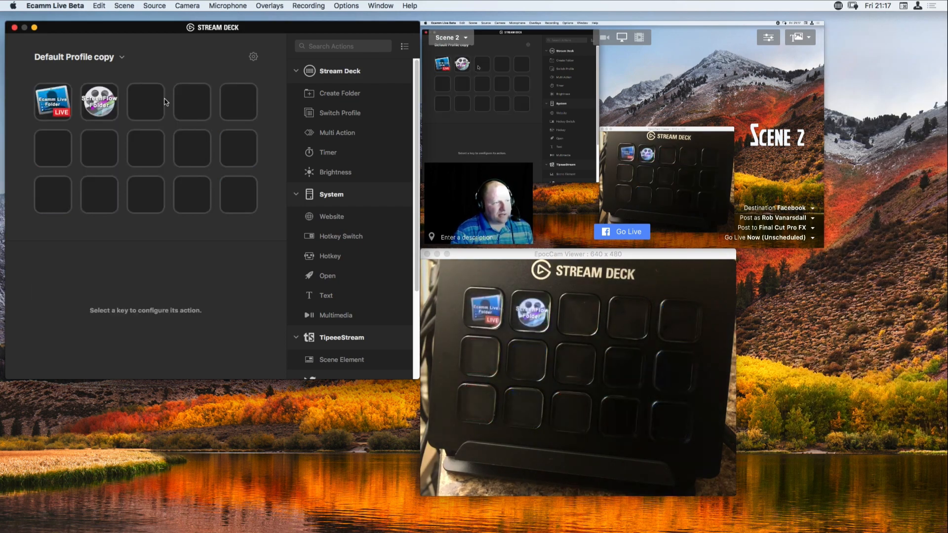
click(146, 104)
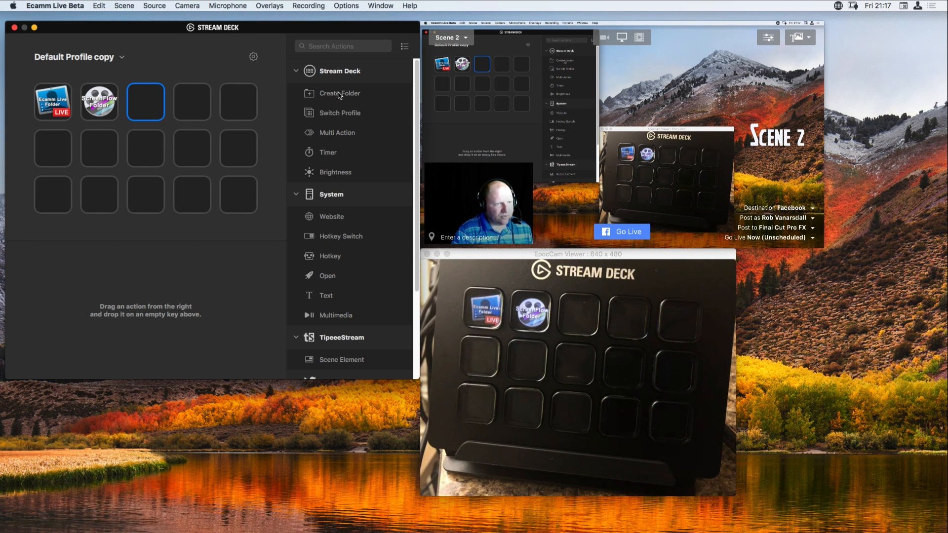
drag(347, 95, 155, 108)
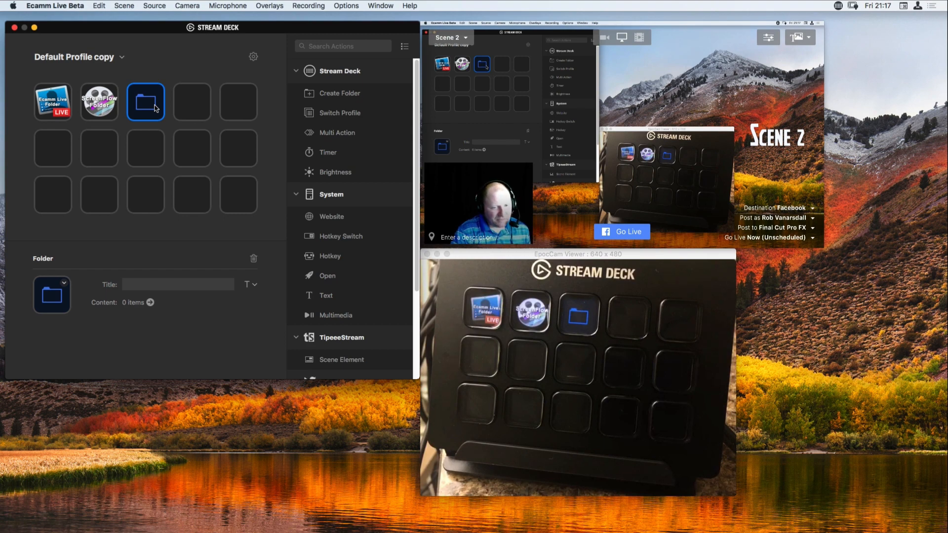
double_click(142, 101)
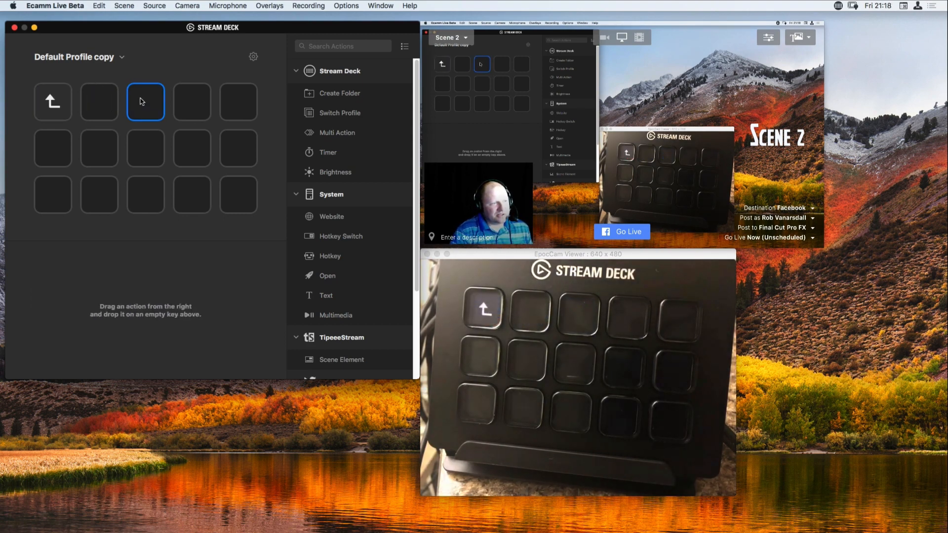
Place a Multi Action on the key beside the folder's back key and add an Open action followed by a Hotkey action.
click(101, 103)
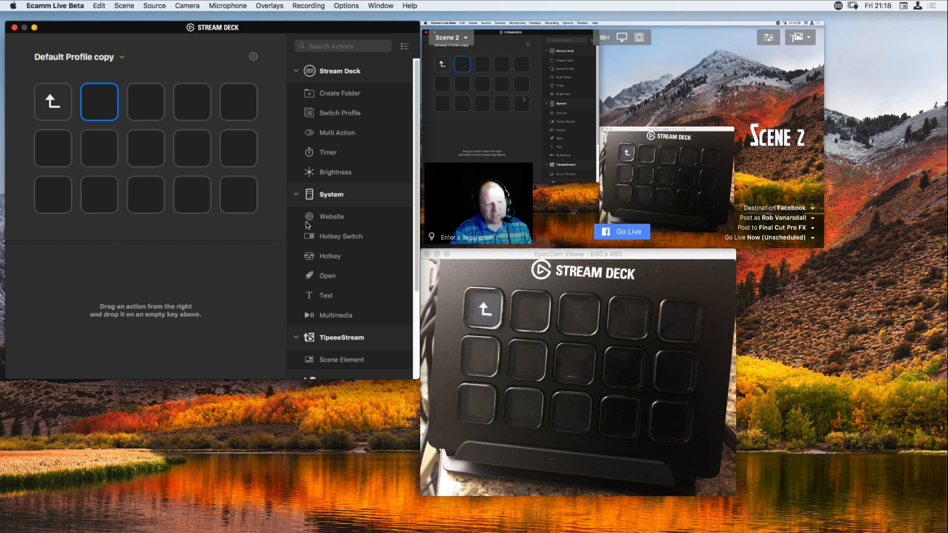
scroll(341, 246, down, 5)
scroll(342, 246, up, 5)
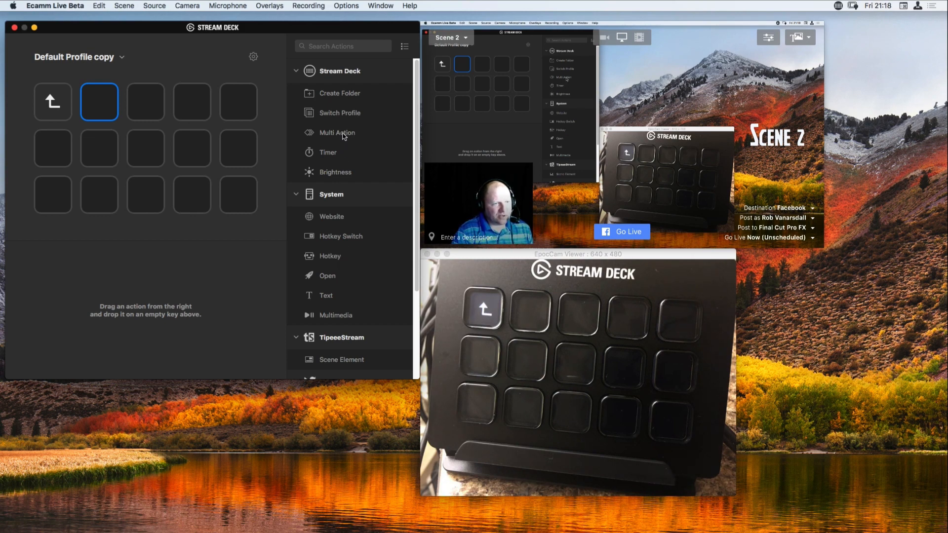
drag(344, 136, 99, 102)
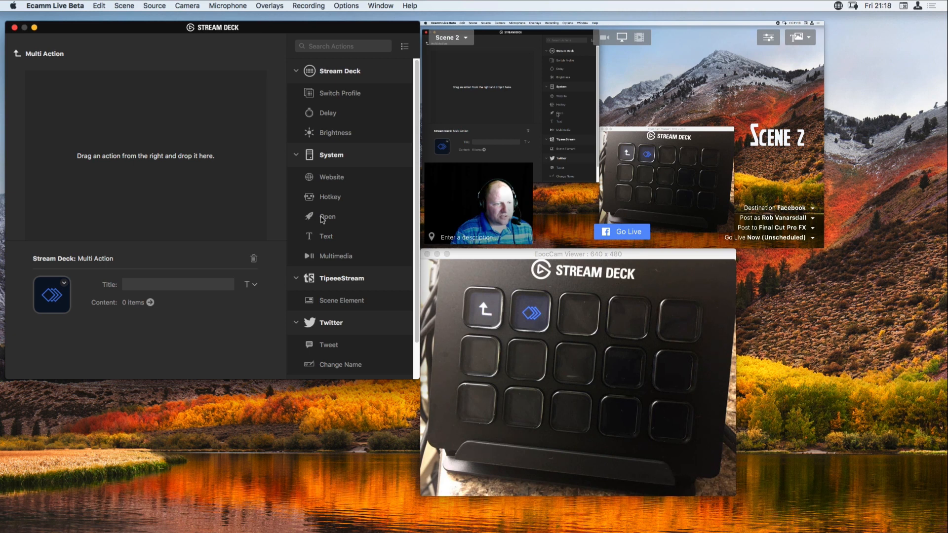
drag(323, 221, 89, 116)
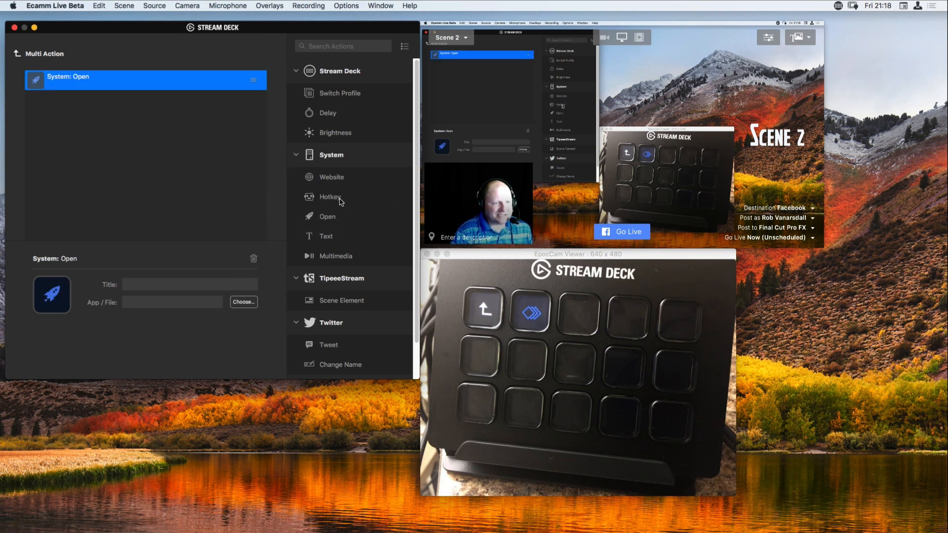
drag(332, 197, 81, 111)
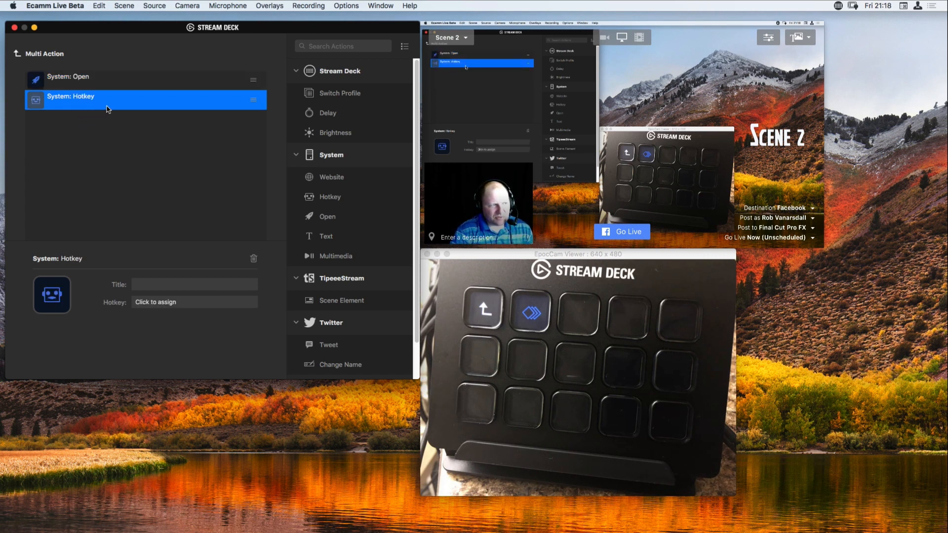
Set the multi action's Open action to launch Ecamm Live Beta from the Applications folder.
click(94, 79)
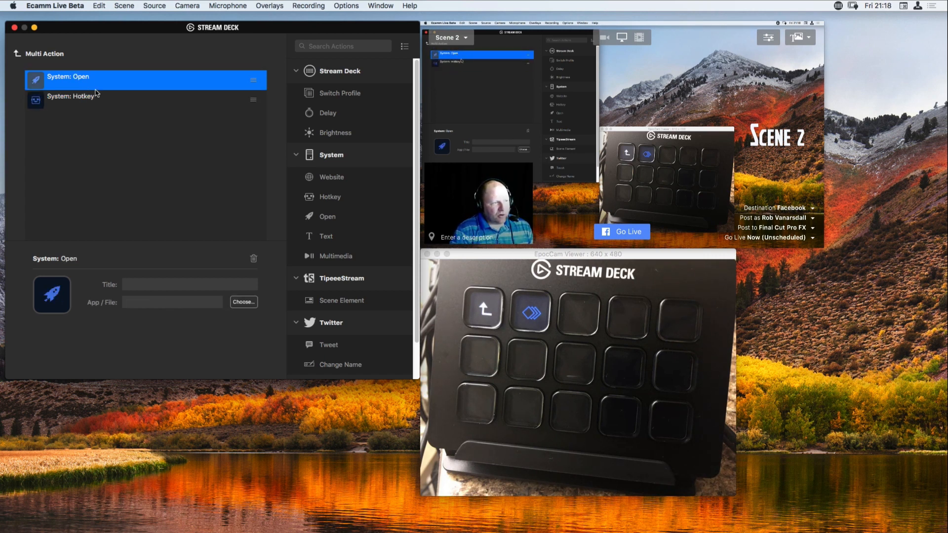
click(243, 302)
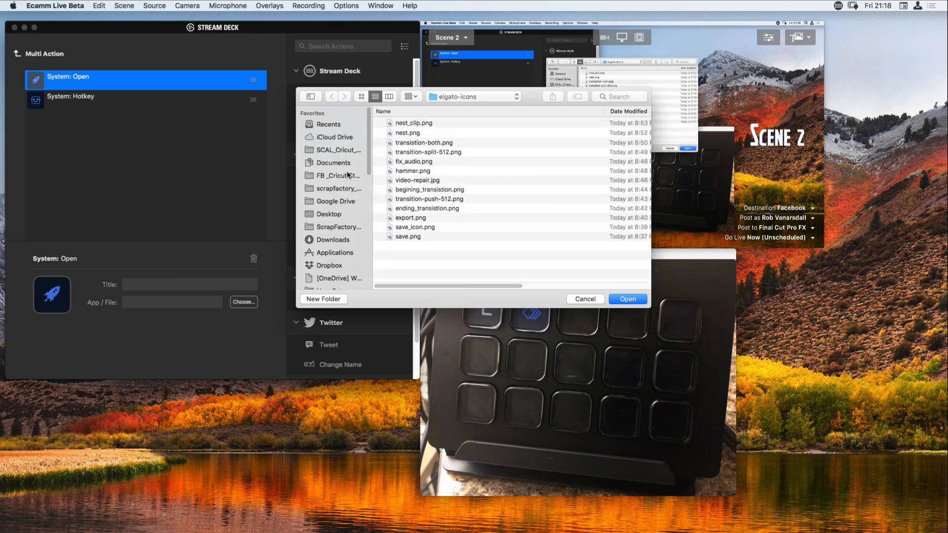
scroll(326, 212, down, 3)
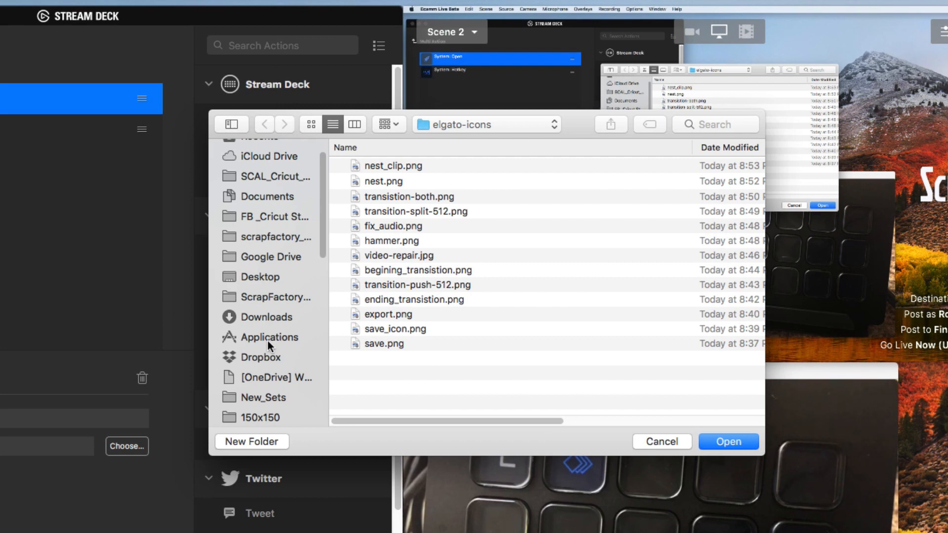
click(268, 339)
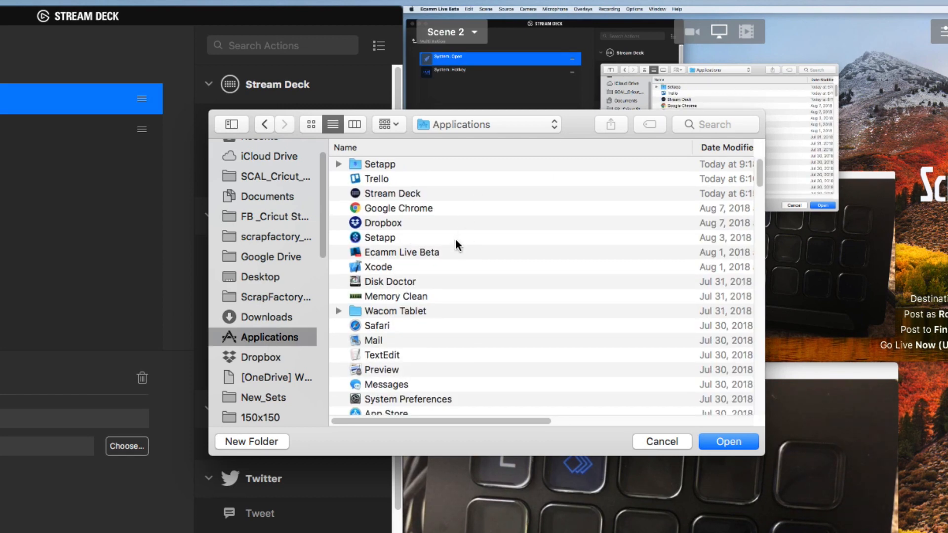
scroll(454, 236, down, 5)
scroll(454, 235, up, 5)
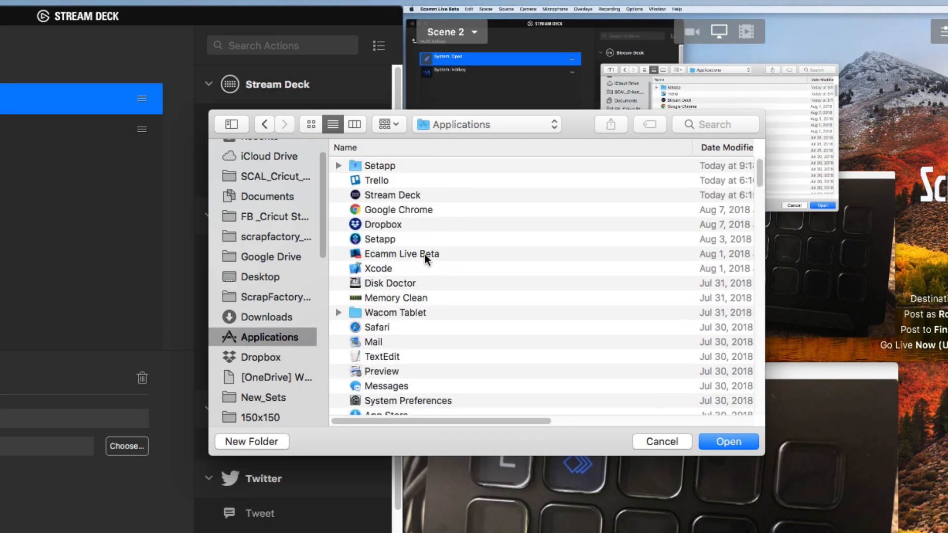
click(384, 254)
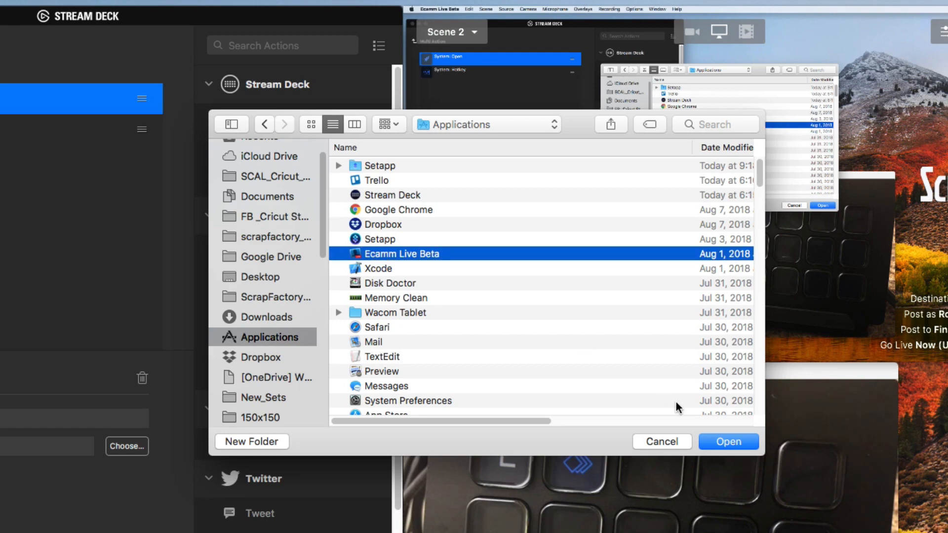
click(729, 441)
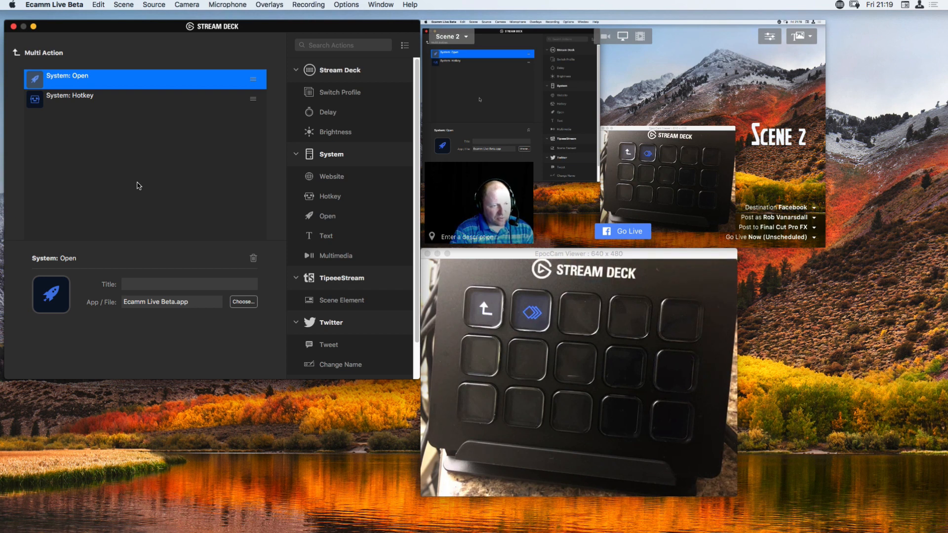
Assign the hotkey ⌘3 to the multi action's Hotkey action.
click(106, 104)
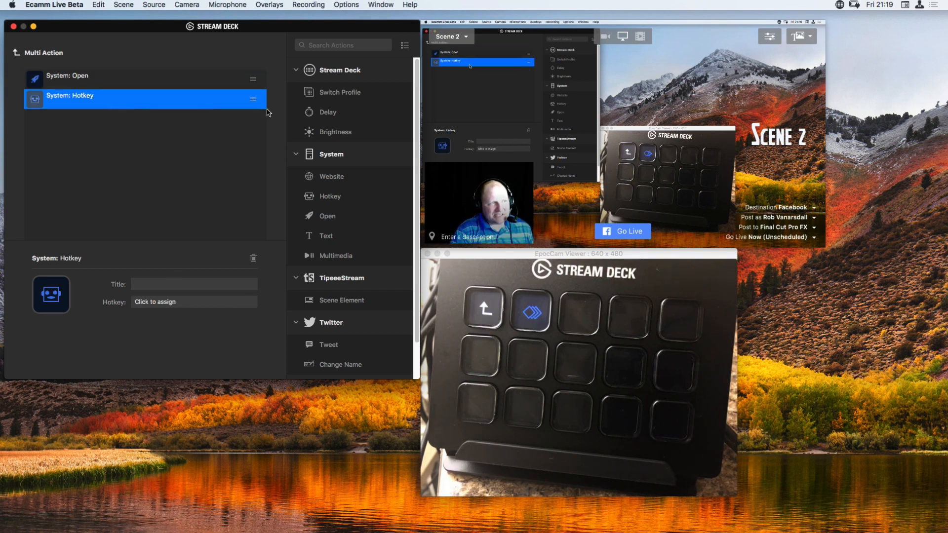
mouse_move(439, 104)
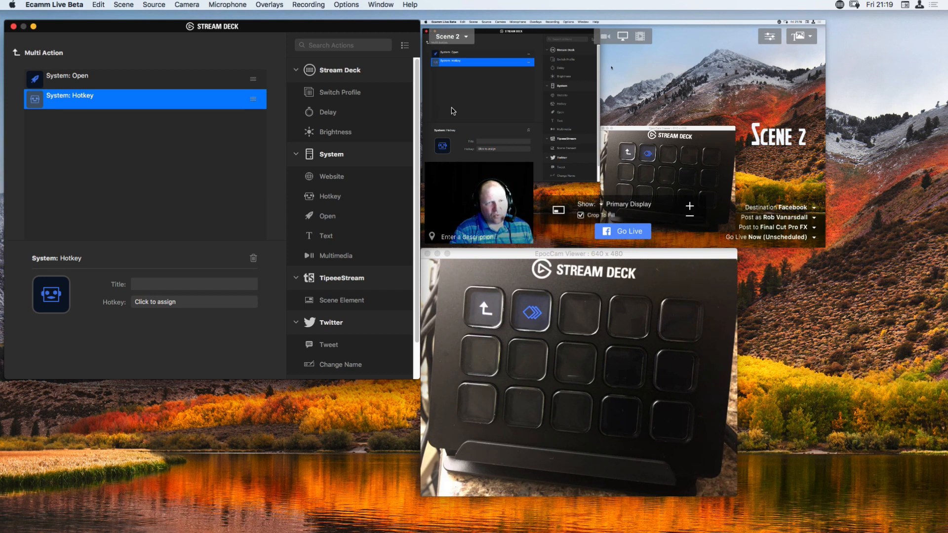
click(479, 105)
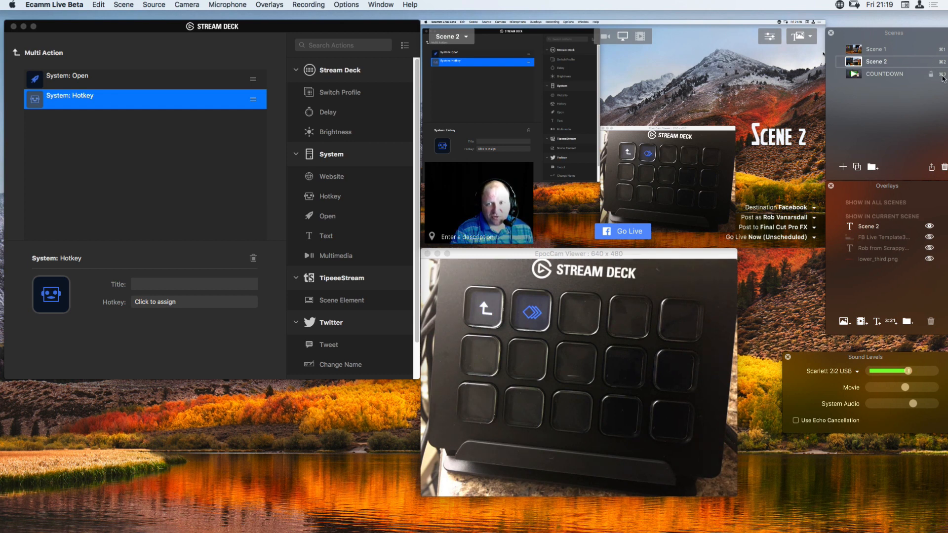
click(174, 305)
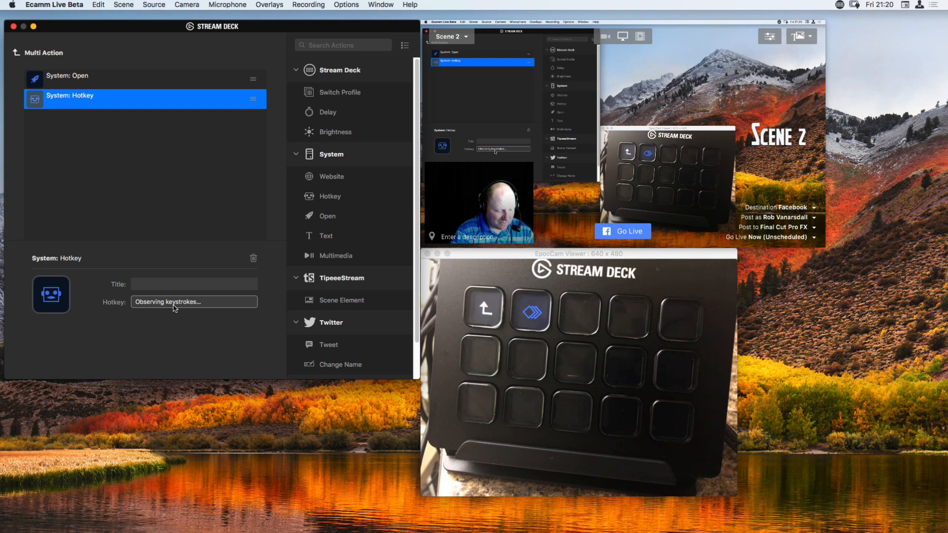
key(super)
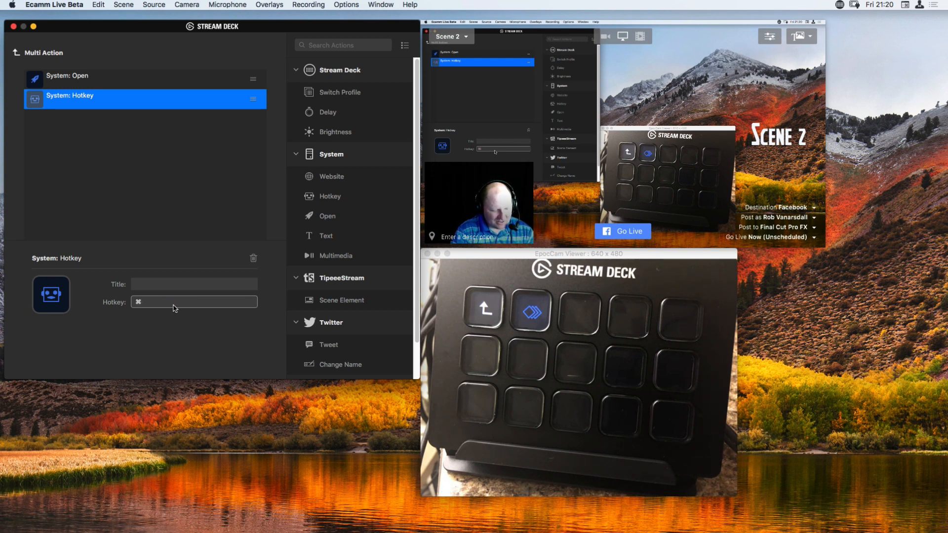
key(super+3)
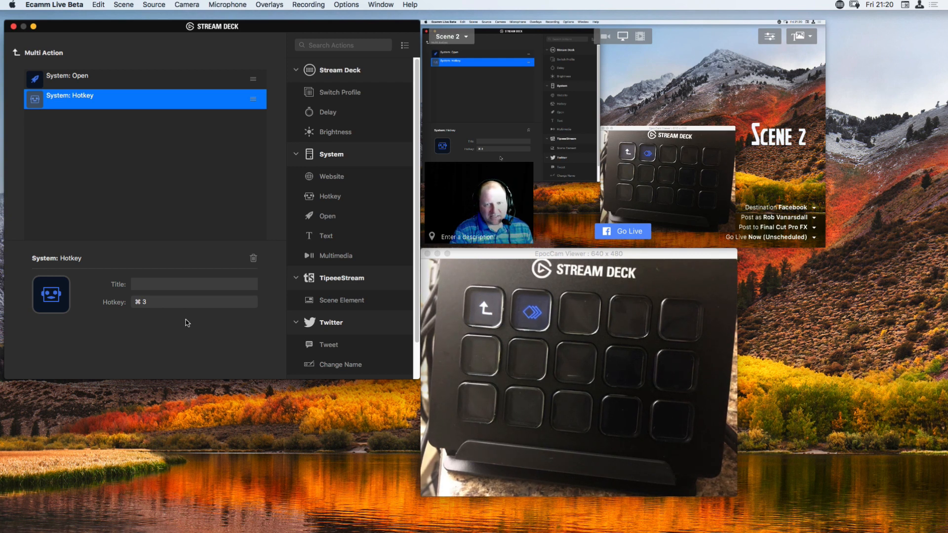
Review the settings of the multi action's Open and Hotkey actions.
click(108, 79)
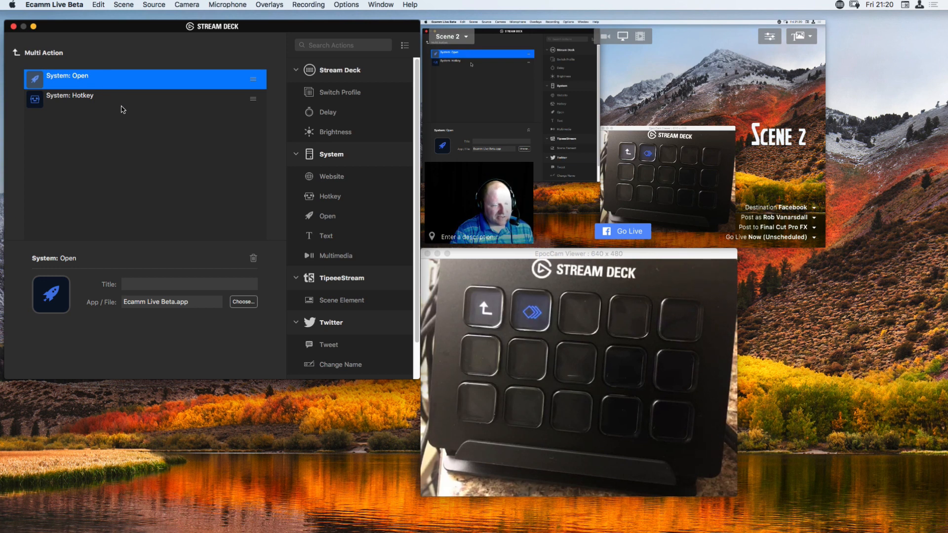
click(104, 100)
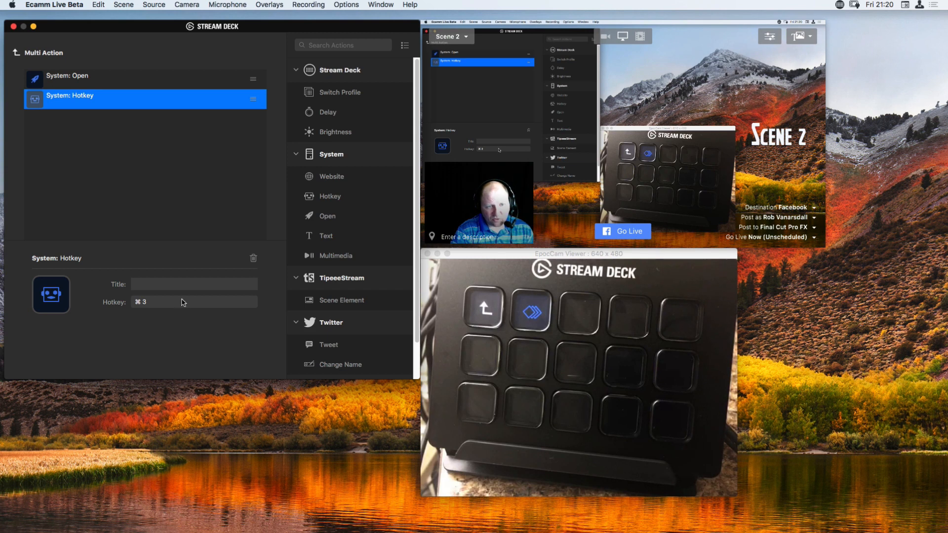
mouse_move(510, 133)
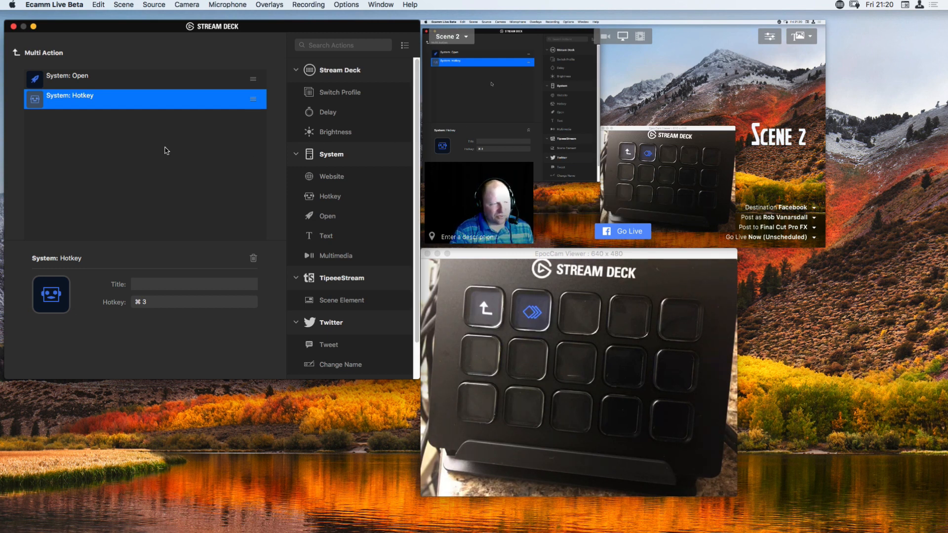
Return to the folder's key layout, test the multi action by switching Ecamm Live to the COUNTDOWN scene, and restore Scene 2.
click(16, 54)
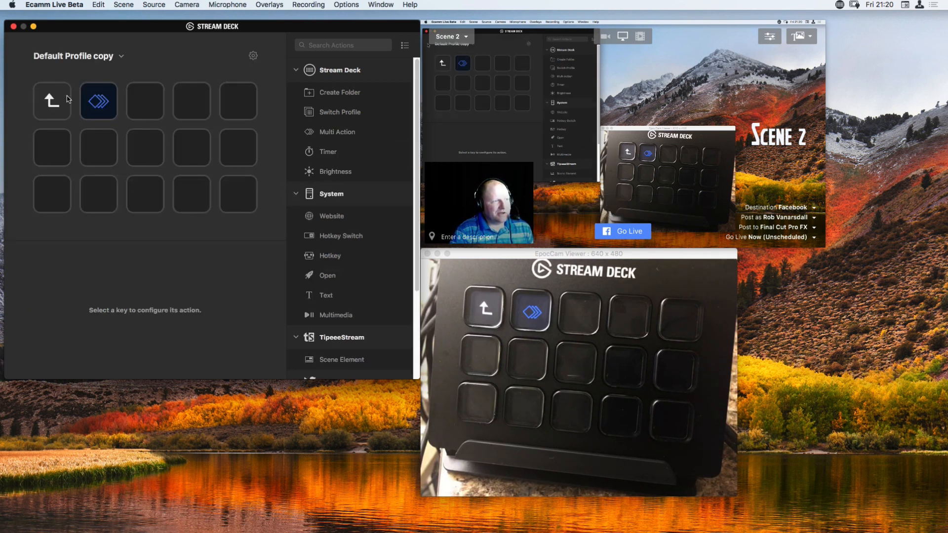
click(101, 107)
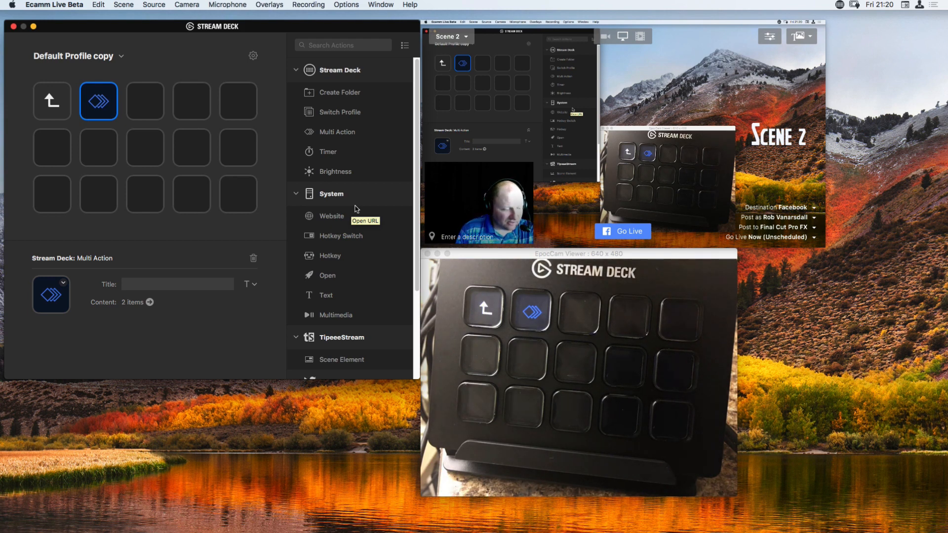
key(super+3)
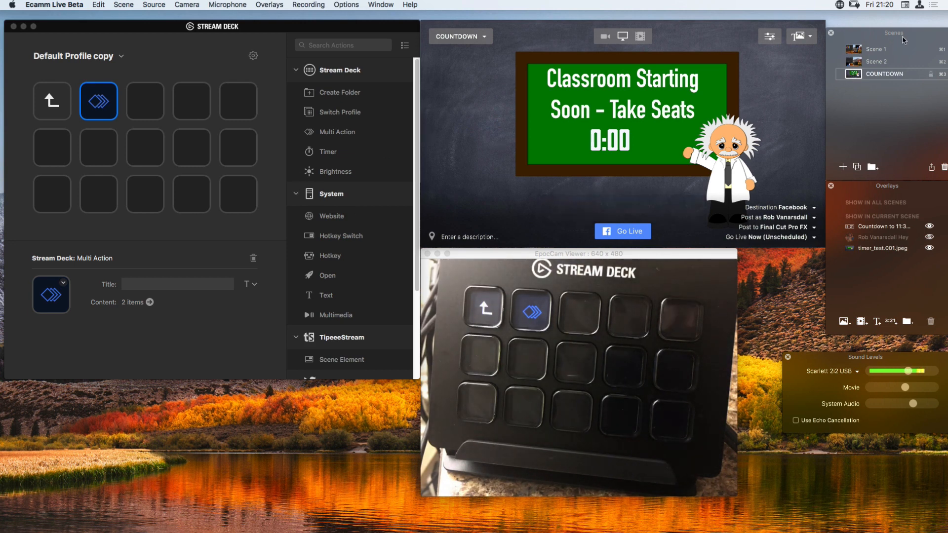
click(857, 51)
click(859, 61)
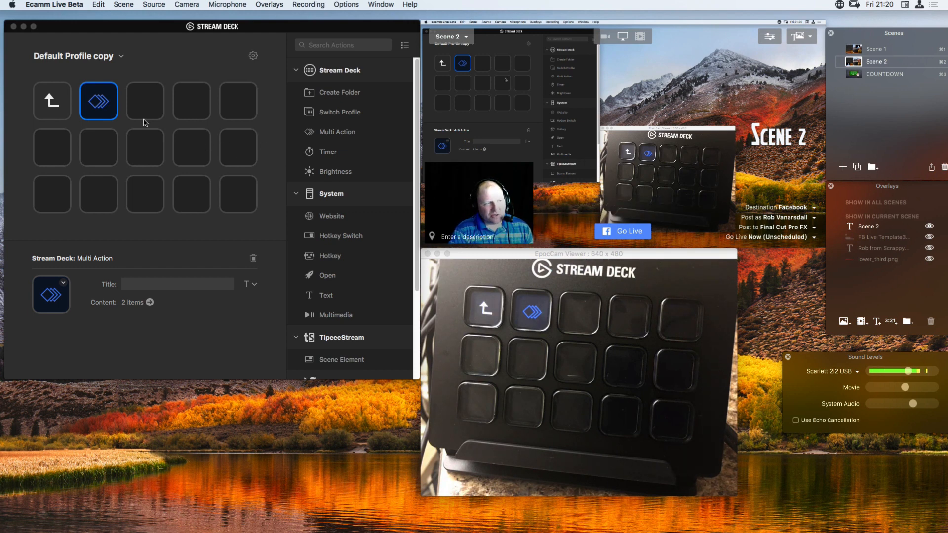
Title the multi action key "Scene 3".
double_click(107, 102)
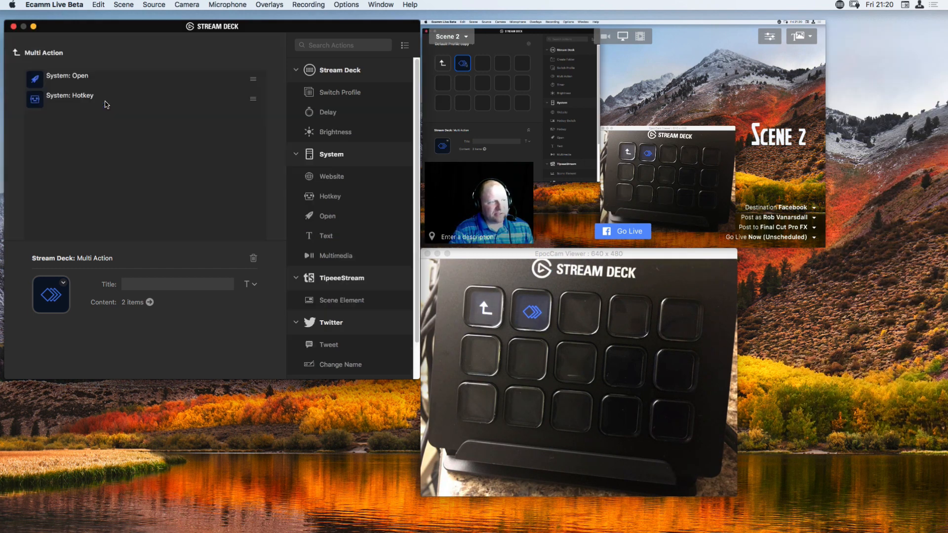
click(15, 54)
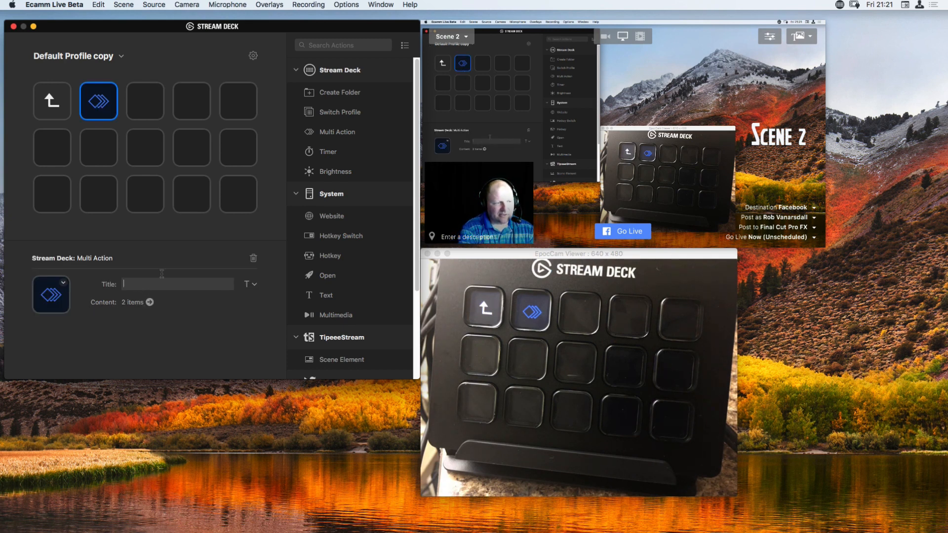
text(Scene)
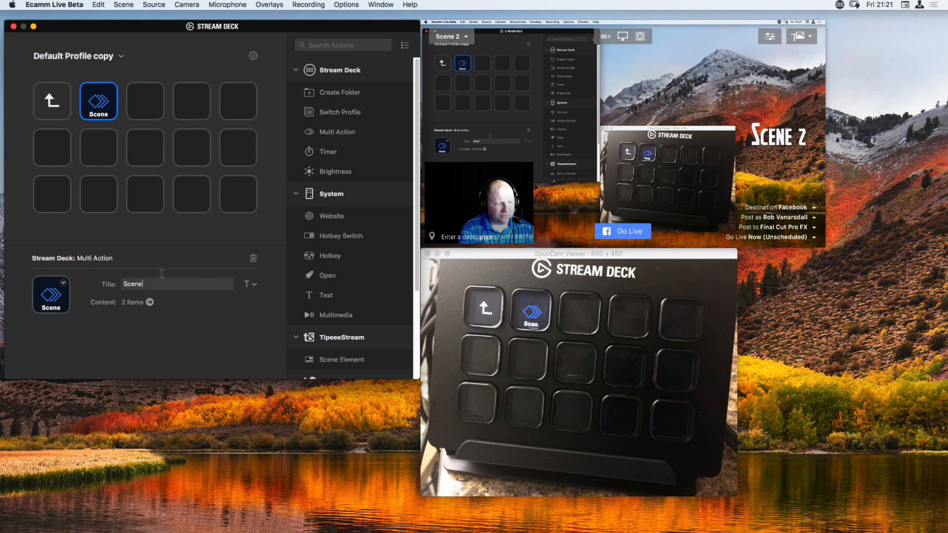
text( 3)
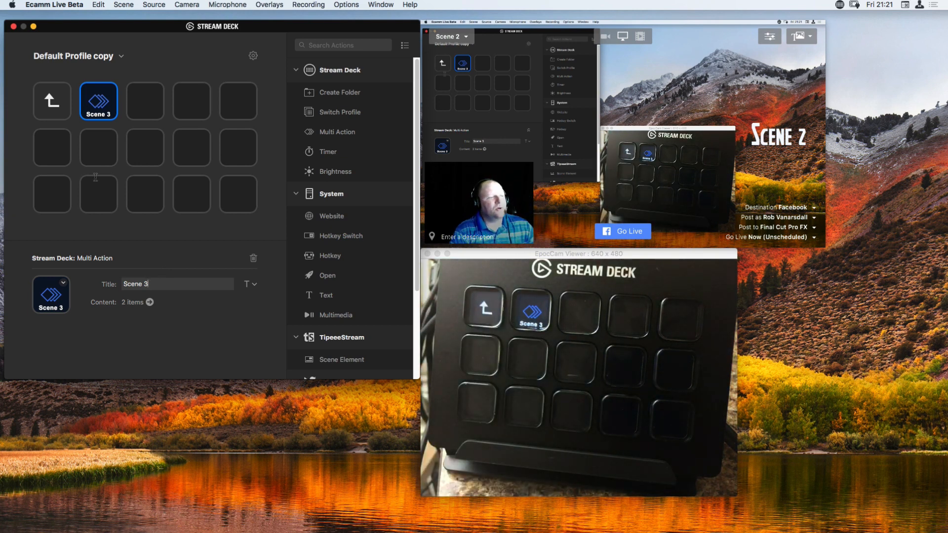
Start creating a new icon for the Scene 3 key in the online Stream Deck Key Creator.
double_click(109, 102)
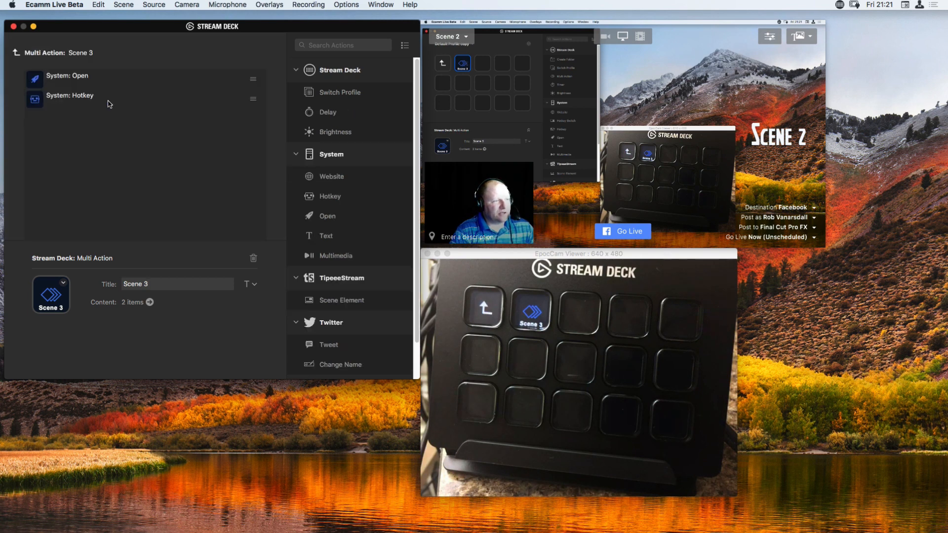
click(18, 56)
click(97, 106)
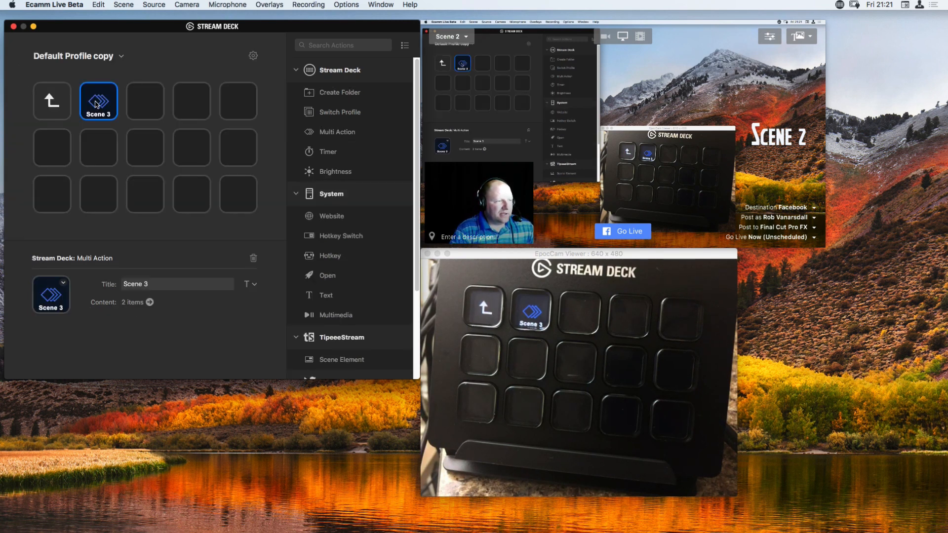
click(64, 284)
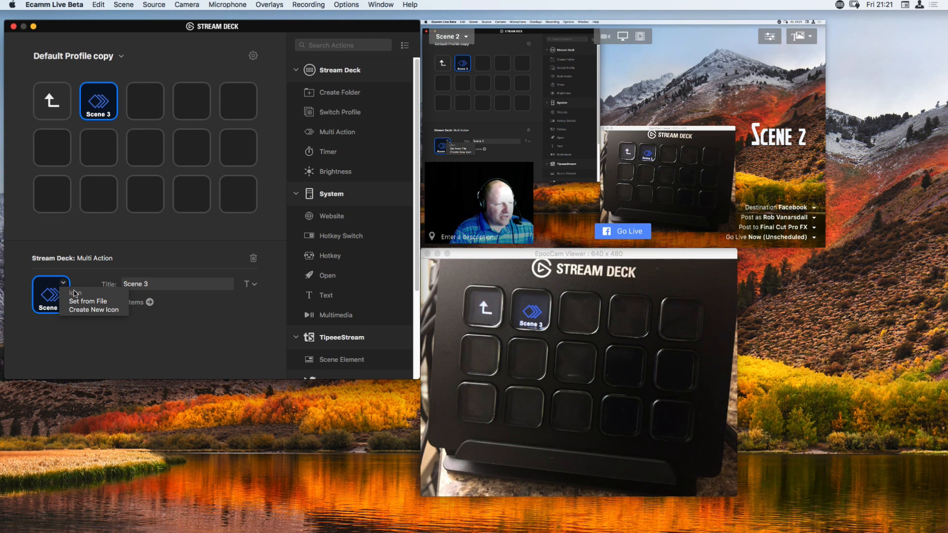
click(103, 312)
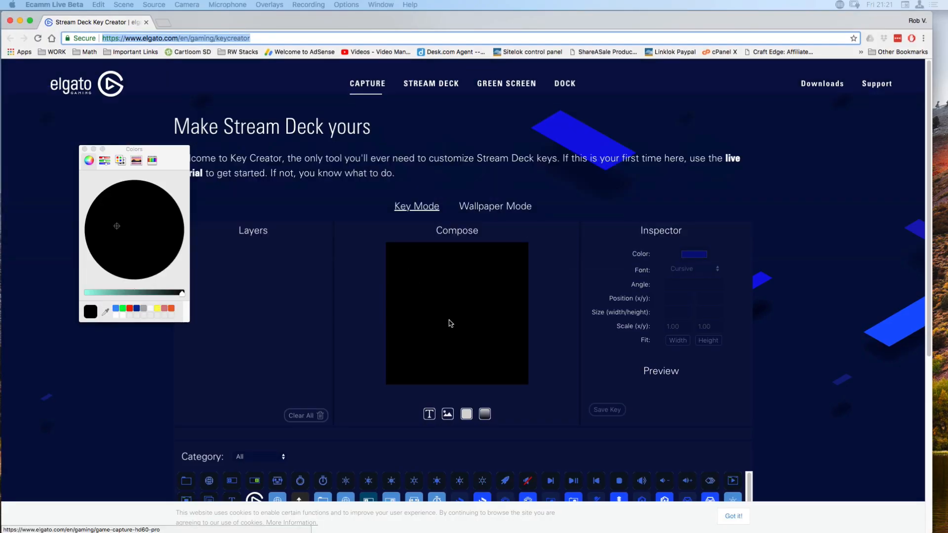
Browse the icon library and try the grey clapperboard icon on the key, then remove it.
scroll(375, 316, down, 2)
scroll(374, 318, down, 2)
scroll(390, 355, down, 5)
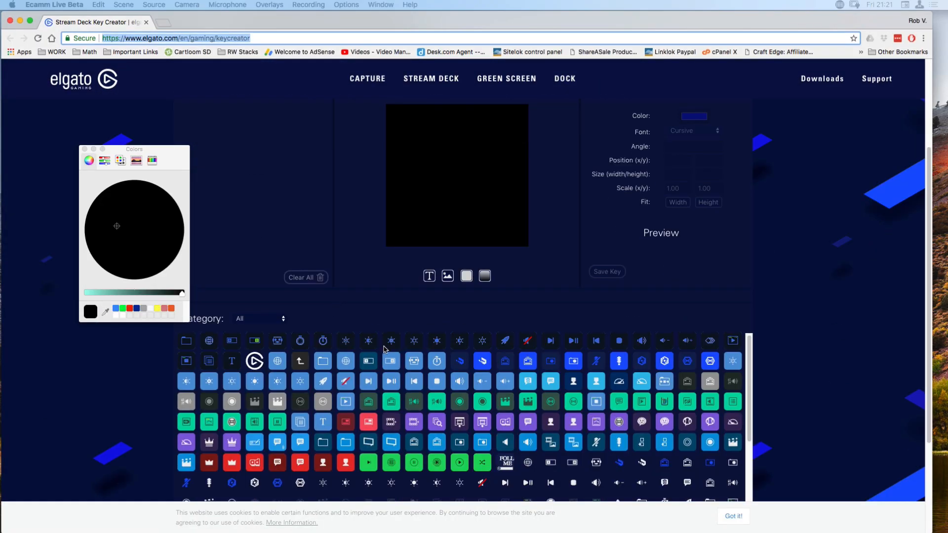
scroll(395, 365, down, 5)
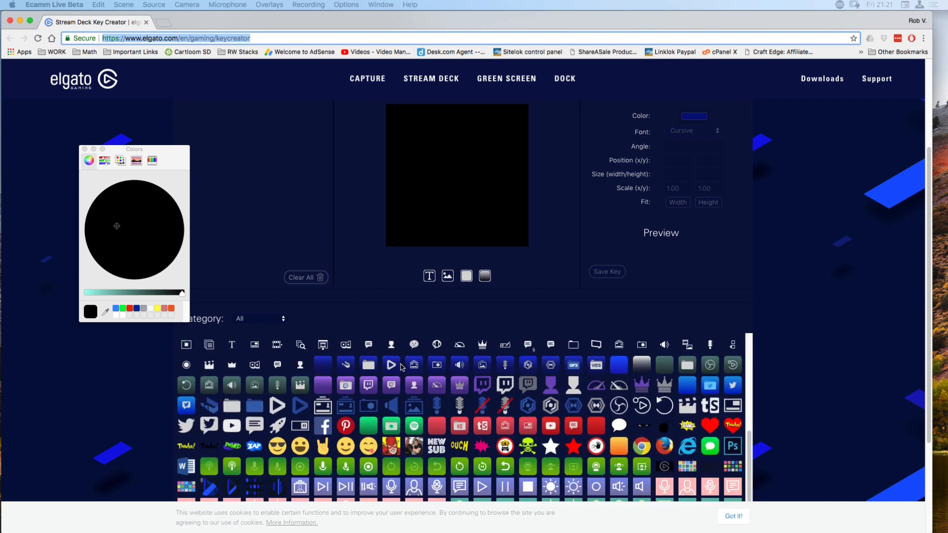
scroll(400, 365, up, 7)
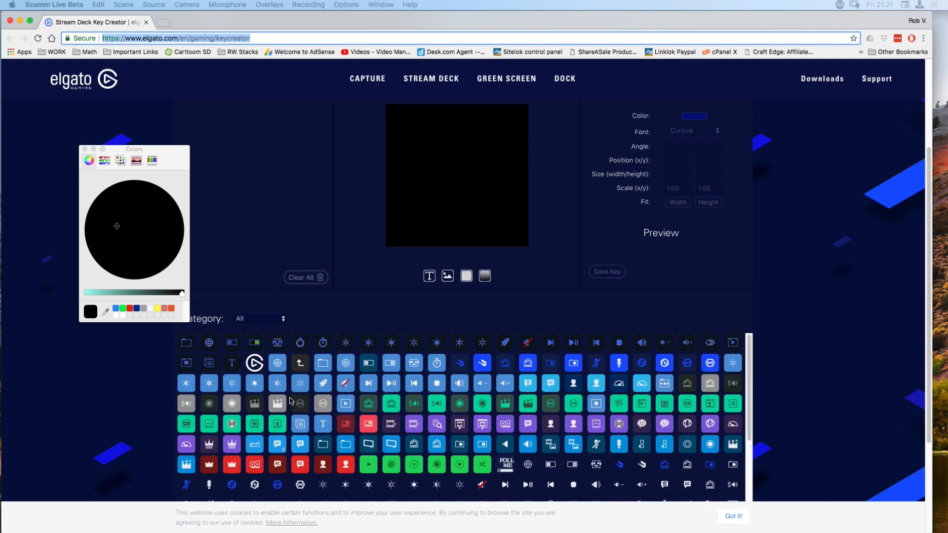
click(278, 405)
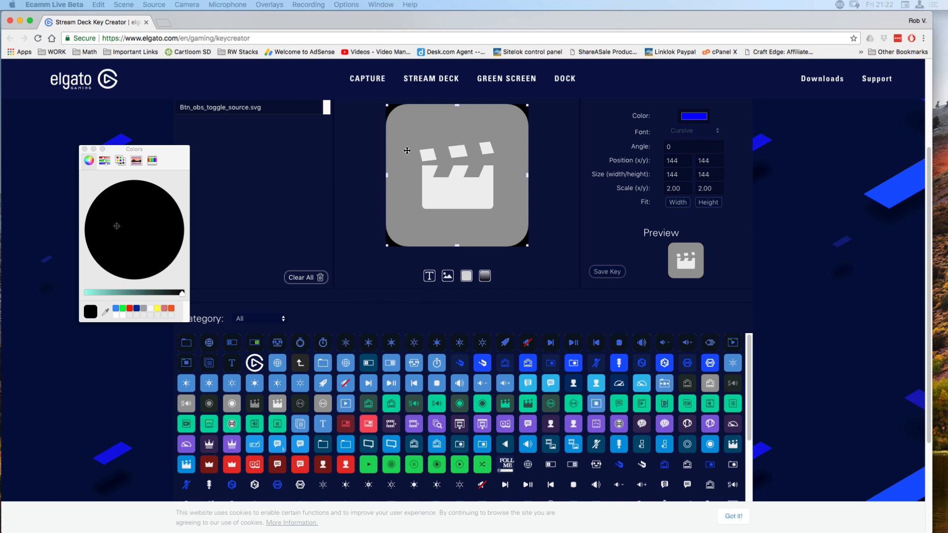
key(BackSpace)
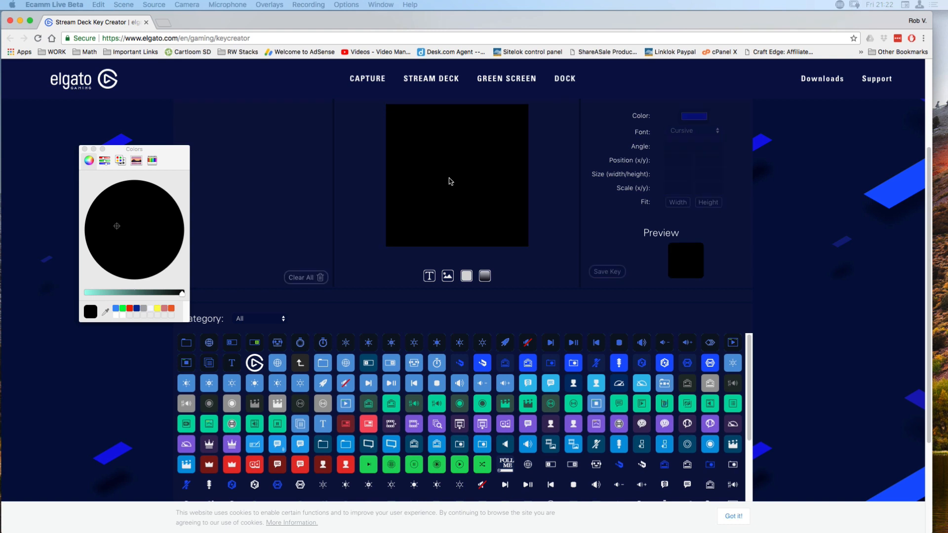
Add a full-size background rectangle to the key and colour it light red.
click(466, 277)
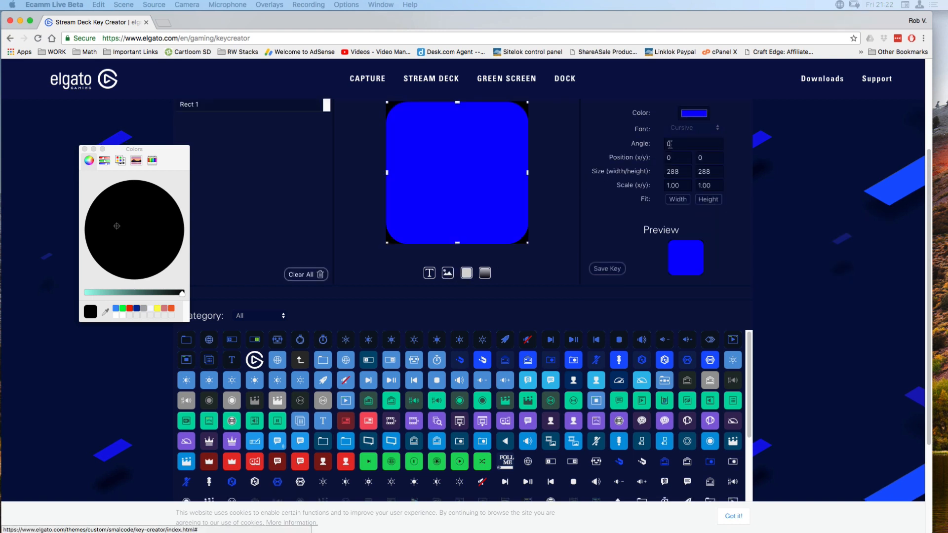
click(693, 114)
click(177, 238)
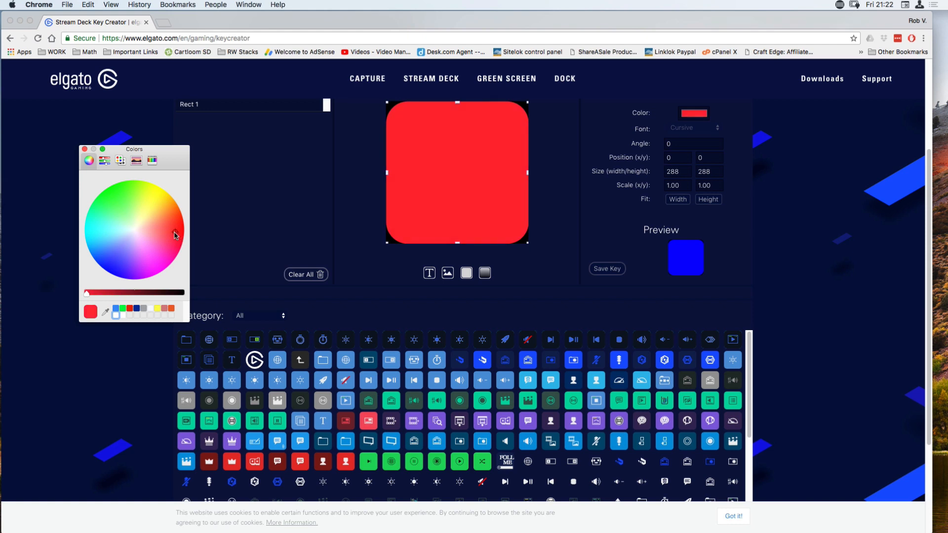
drag(175, 236, 169, 231)
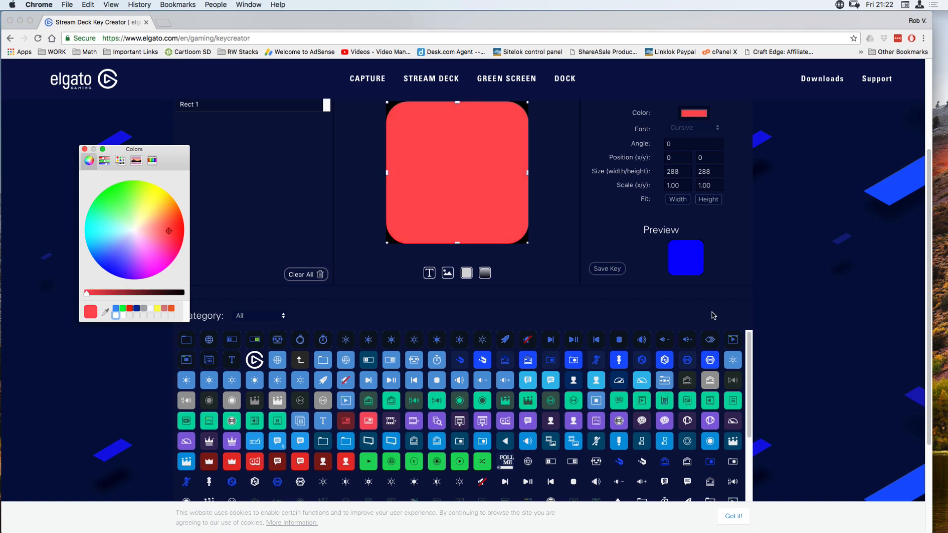
click(848, 333)
Add the white filmstrip-with-plus icon over the red background and move it up to position 159, 112.
scroll(652, 370, down, 5)
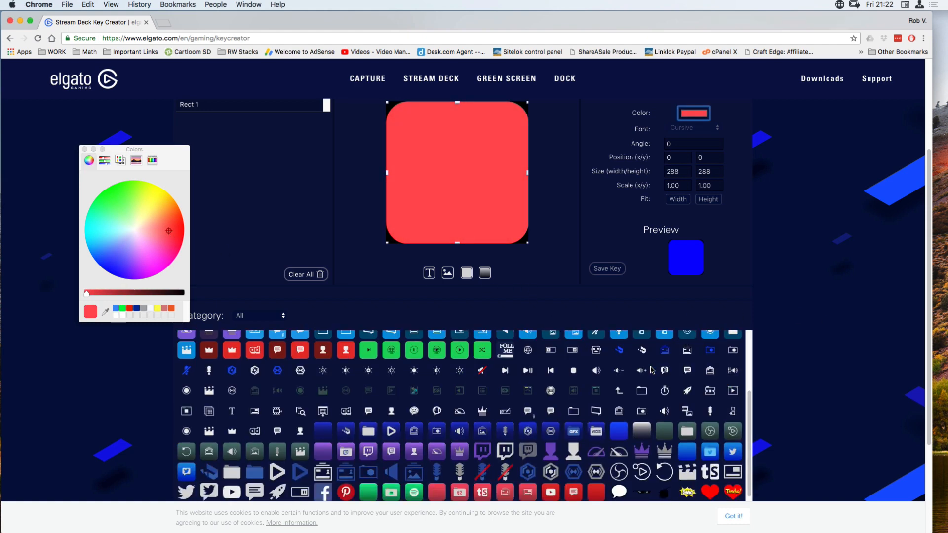
click(278, 413)
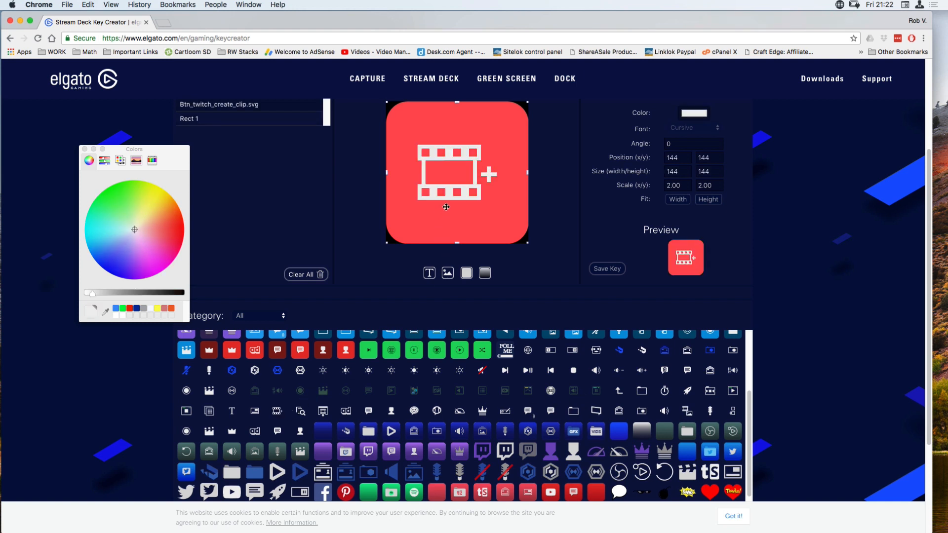
drag(461, 193, 460, 179)
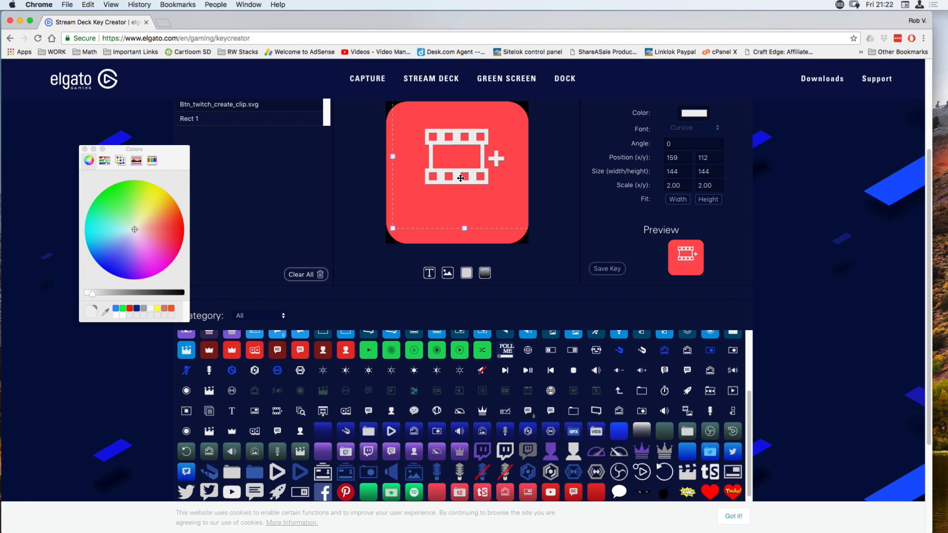
Add a text layer below the filmstrip icon reading "Scene 3".
click(429, 272)
drag(455, 172, 458, 217)
double_click(458, 218)
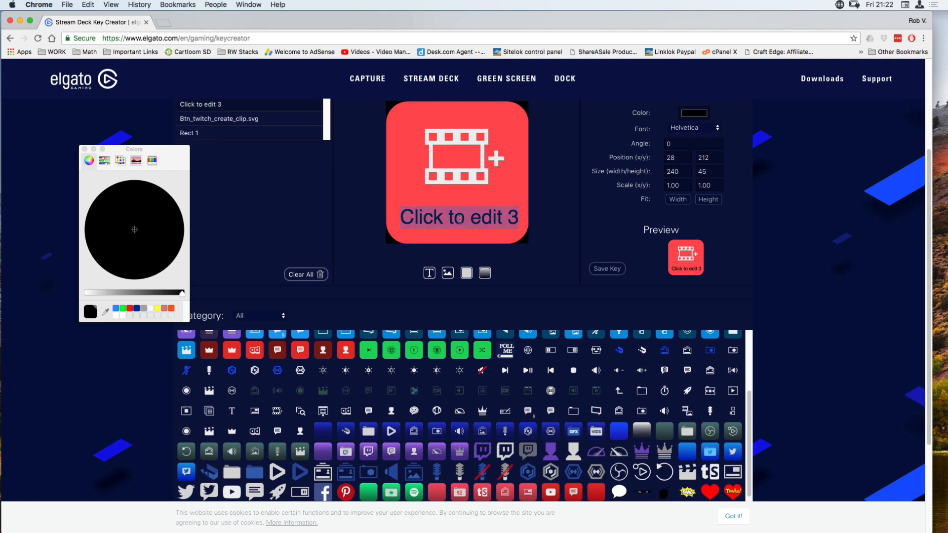
text(S)
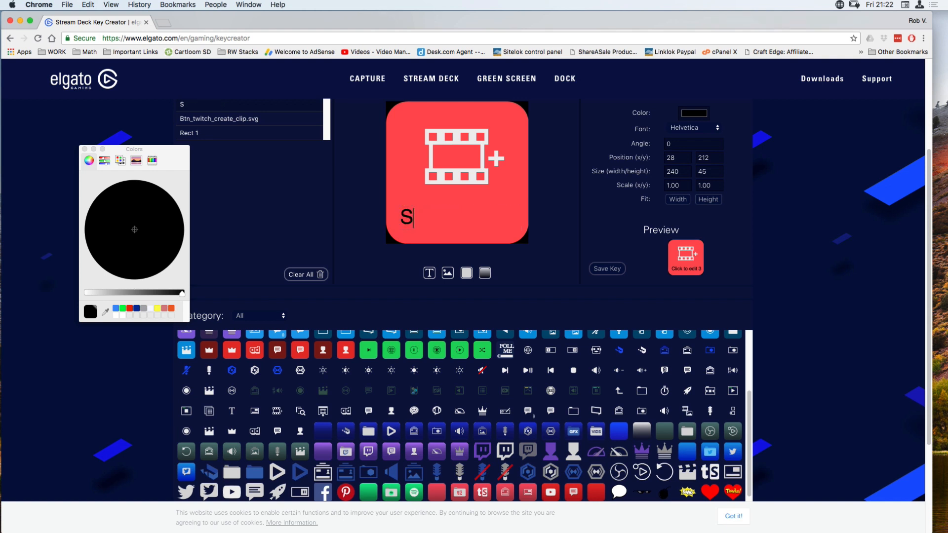
text(cene 4)
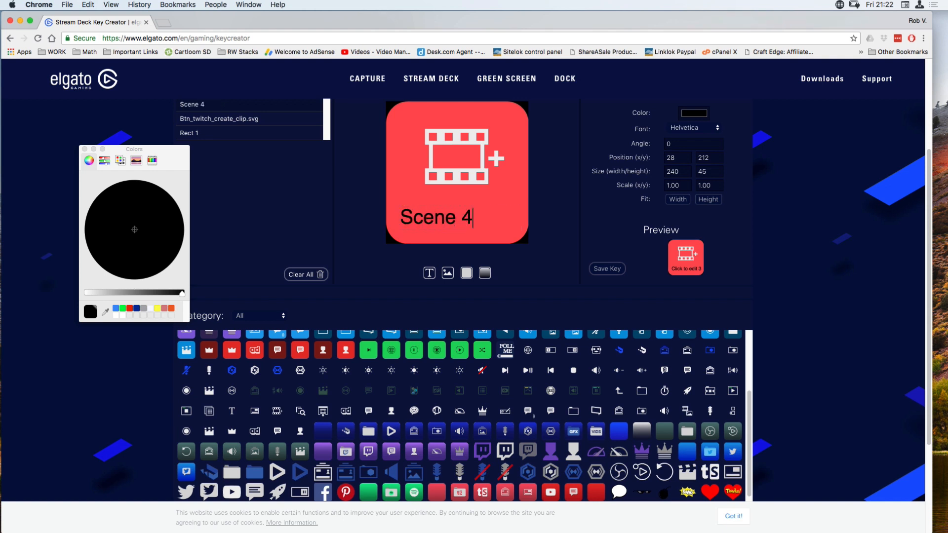
key(BackSpace)
text(3)
Centre the Scene 3 text beneath the filmstrip at position 70, 209 and save the key image.
click(456, 218)
click(409, 224)
click(455, 167)
click(423, 215)
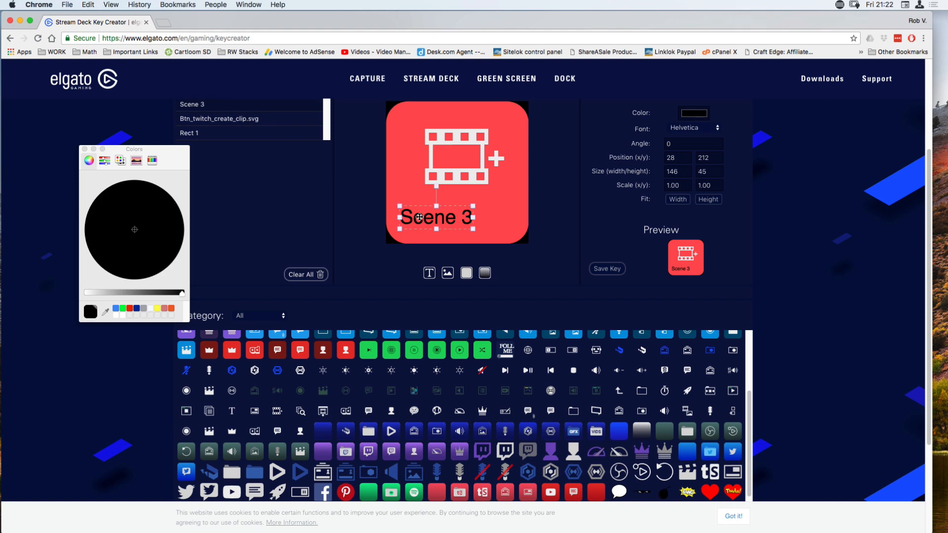
drag(421, 216, 442, 215)
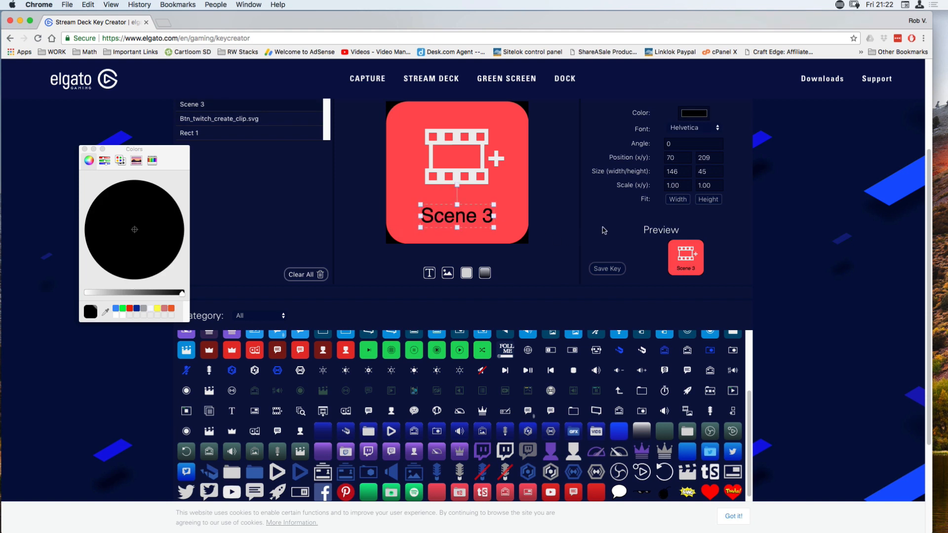
click(612, 273)
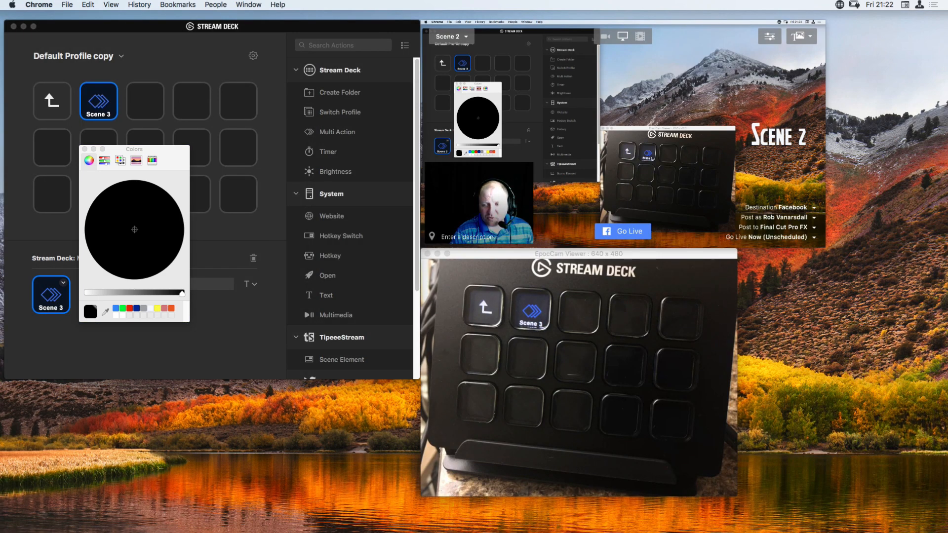
Close the colour picker and set the Scene 3 key's icon from streamdeck_key.png in the Downloads folder.
click(85, 148)
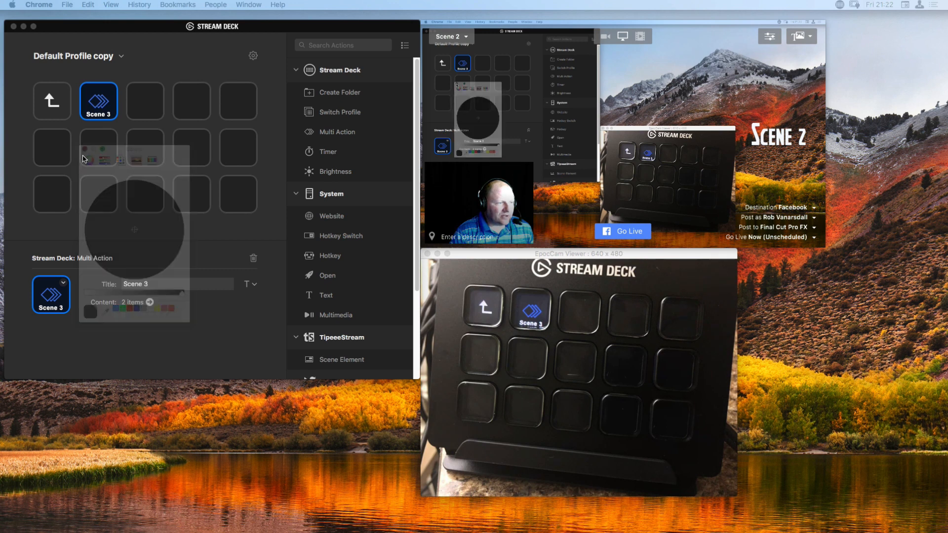
click(64, 285)
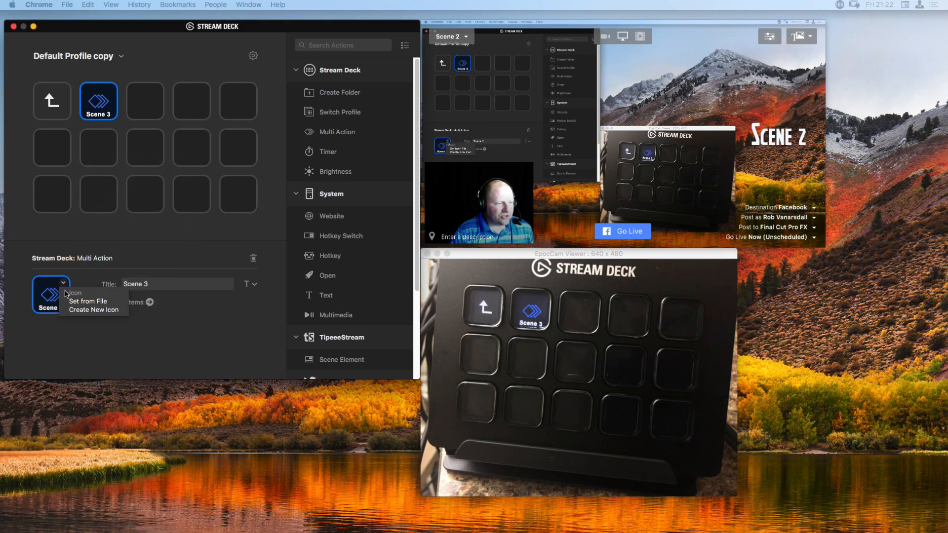
click(90, 301)
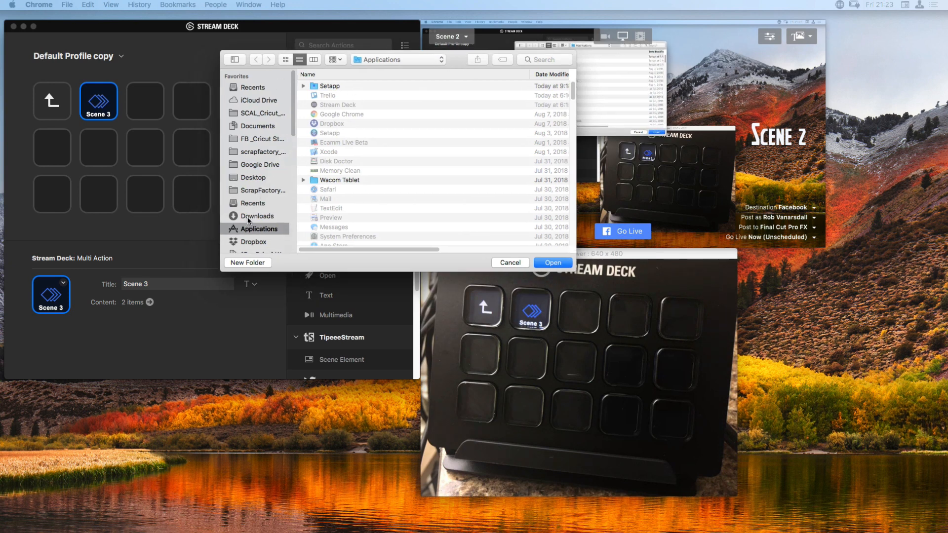
click(250, 217)
click(328, 86)
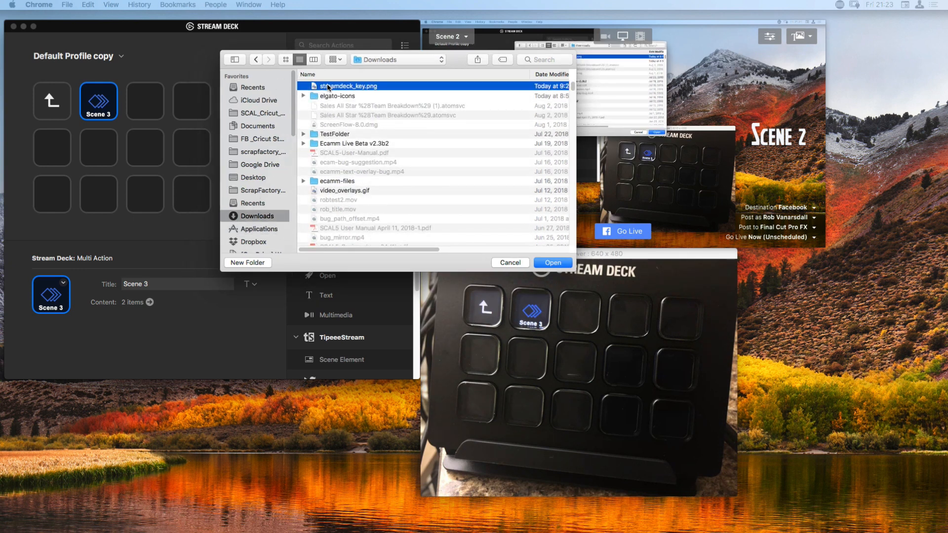
double_click(328, 86)
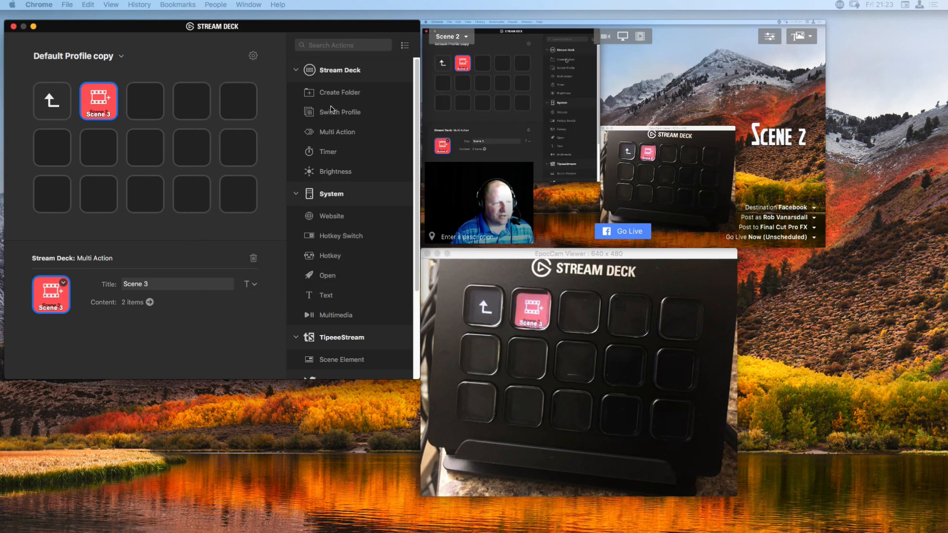
Clear the Scene 3 key's title and return from its folder to the profile's top level.
triple_click(149, 284)
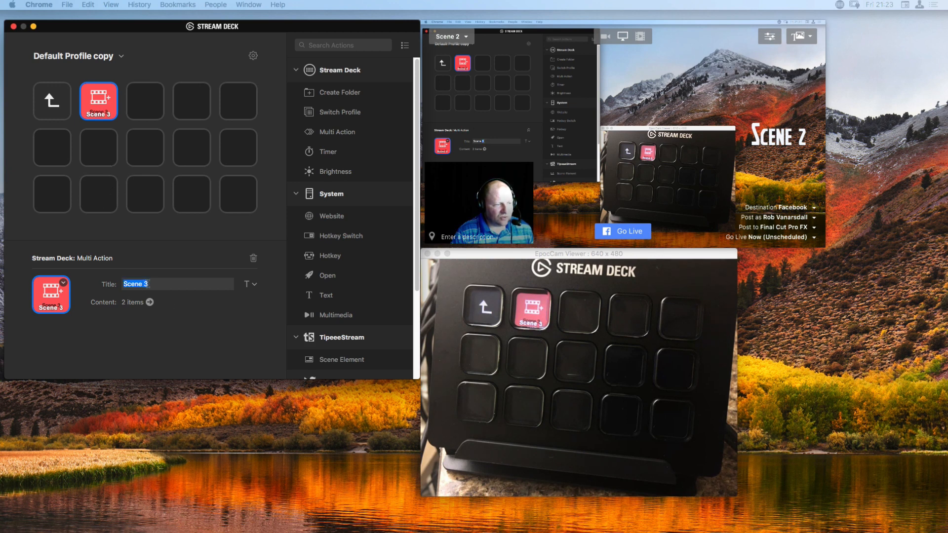
key(BackSpace)
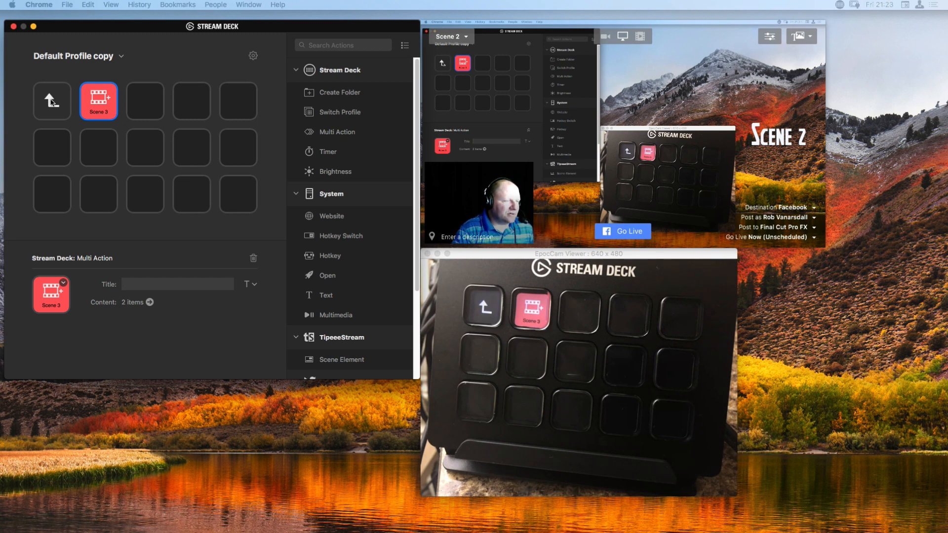
click(51, 101)
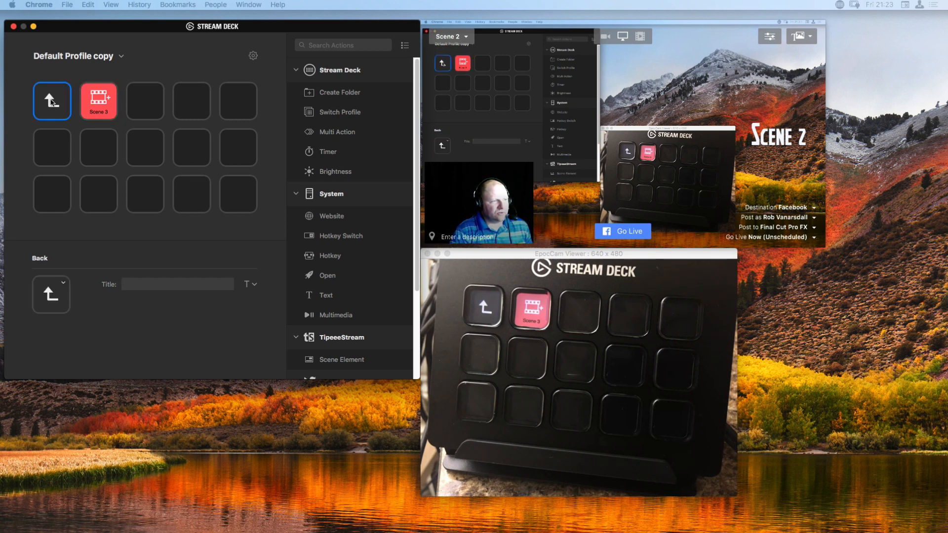
click(51, 102)
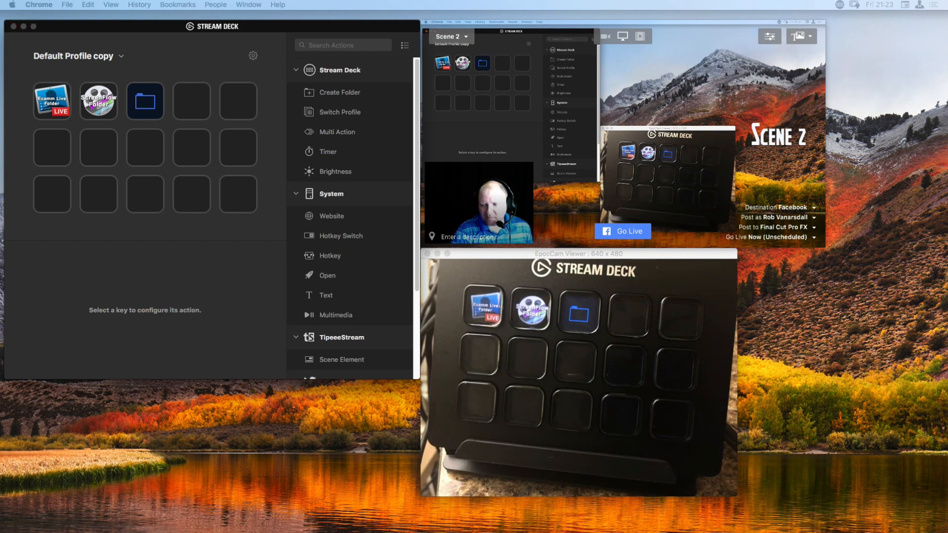
Open the Stream Deck preferences and look over the Accounts and Profiles settings.
drag(947, 222, 457, 53)
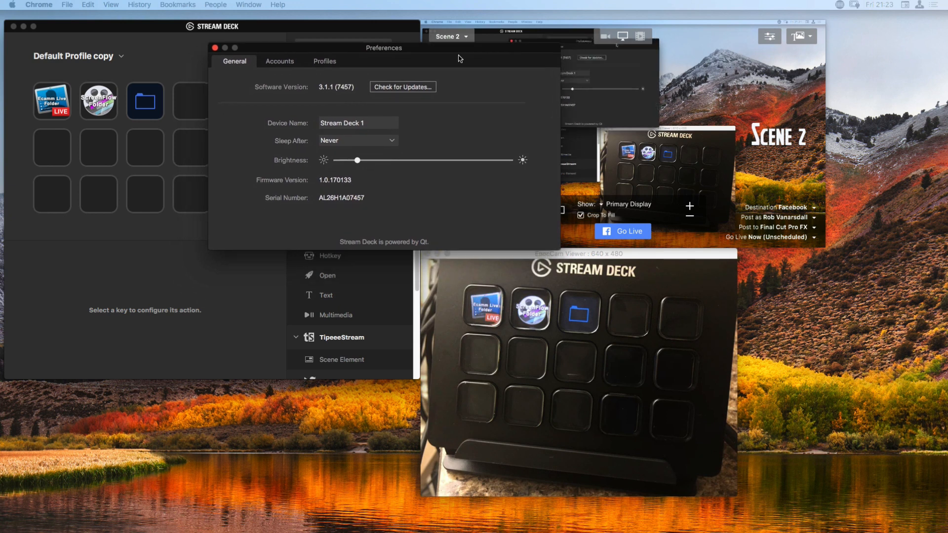
click(332, 65)
click(283, 63)
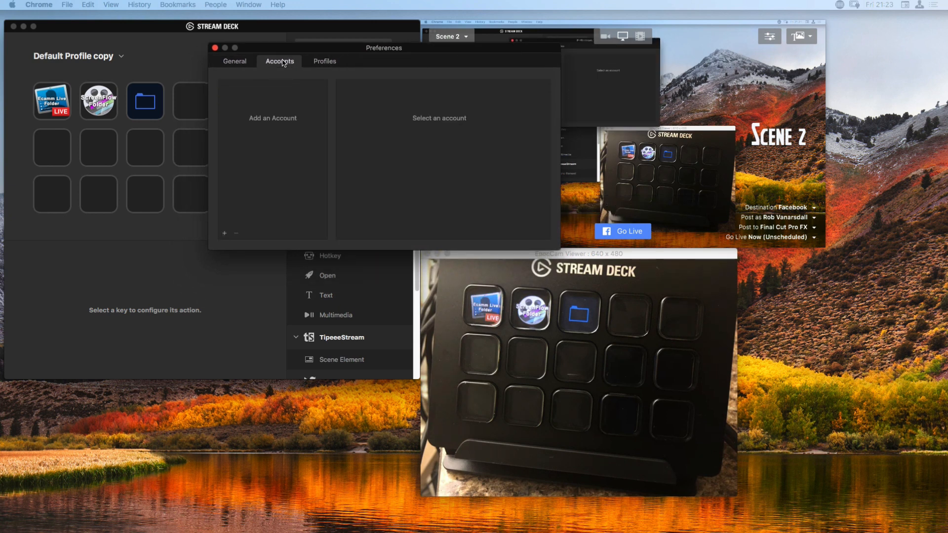
click(317, 62)
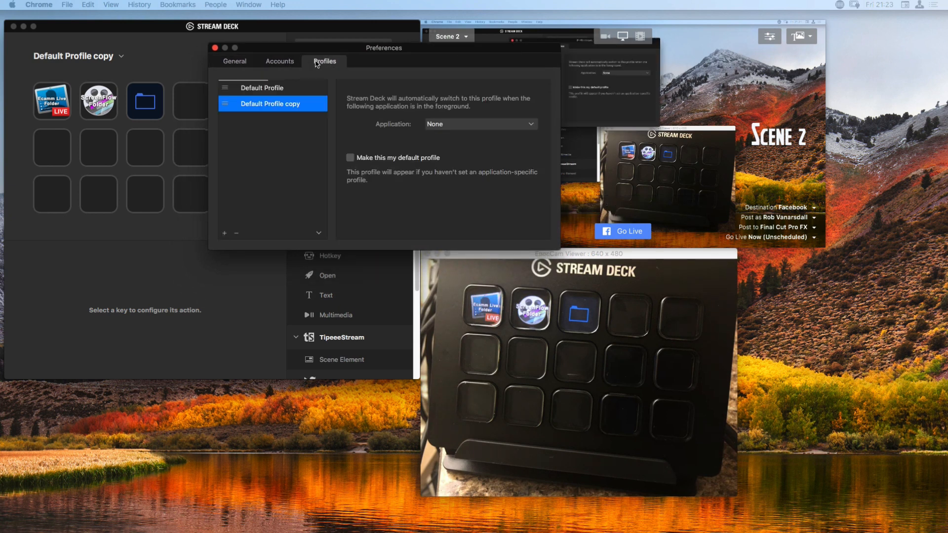
click(280, 63)
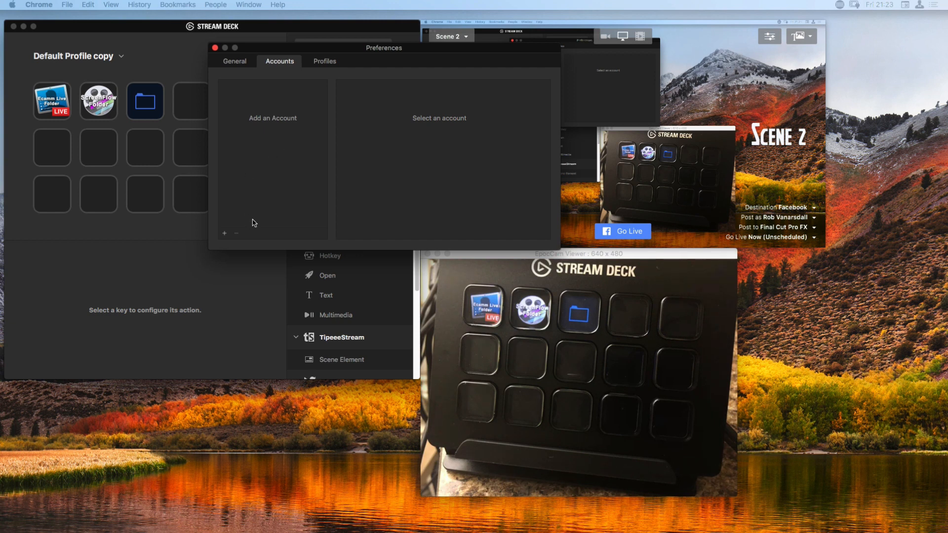
click(322, 61)
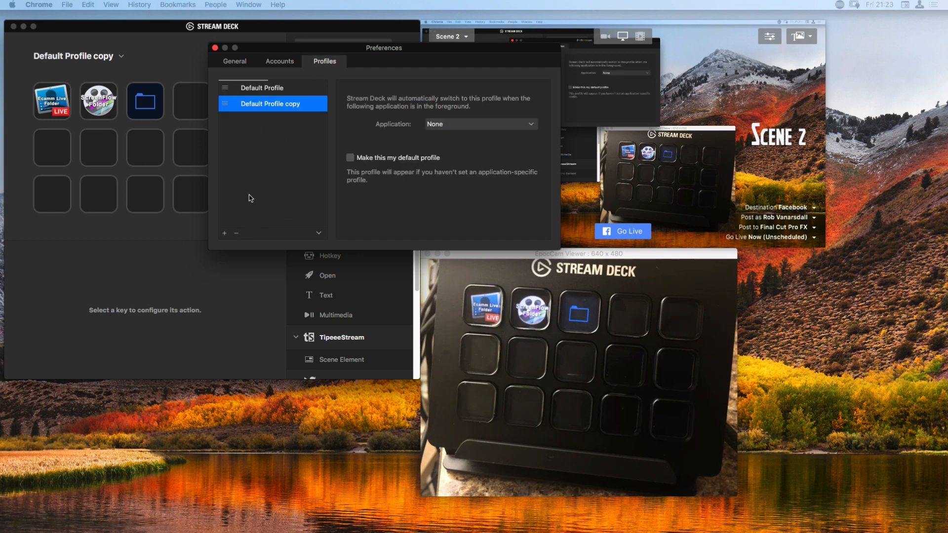
View the profile import dialog in the deck_profile folder, cancel it and close the preferences.
click(319, 234)
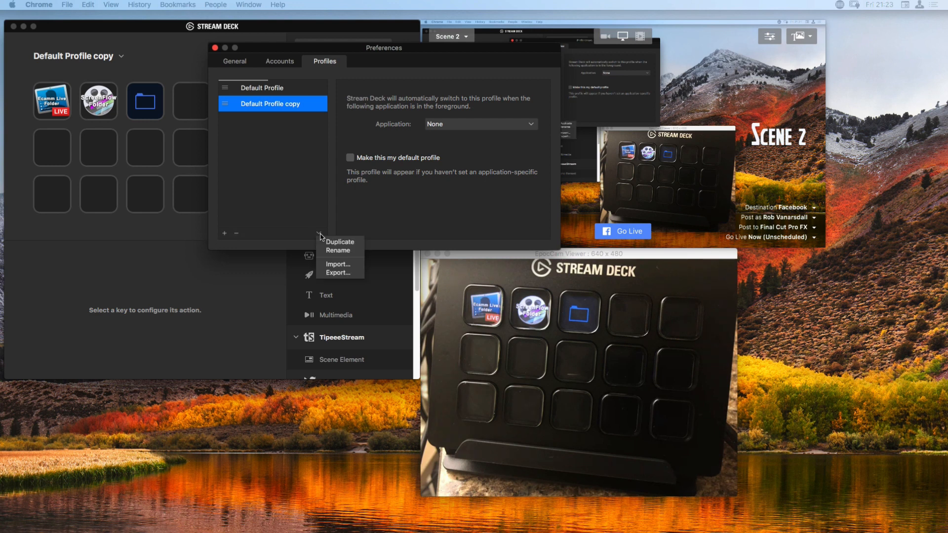
click(341, 266)
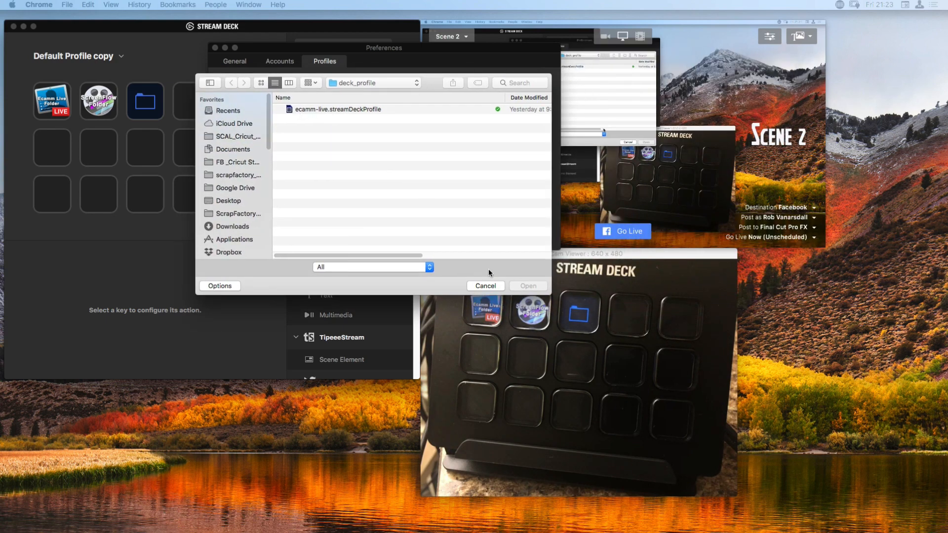
click(485, 286)
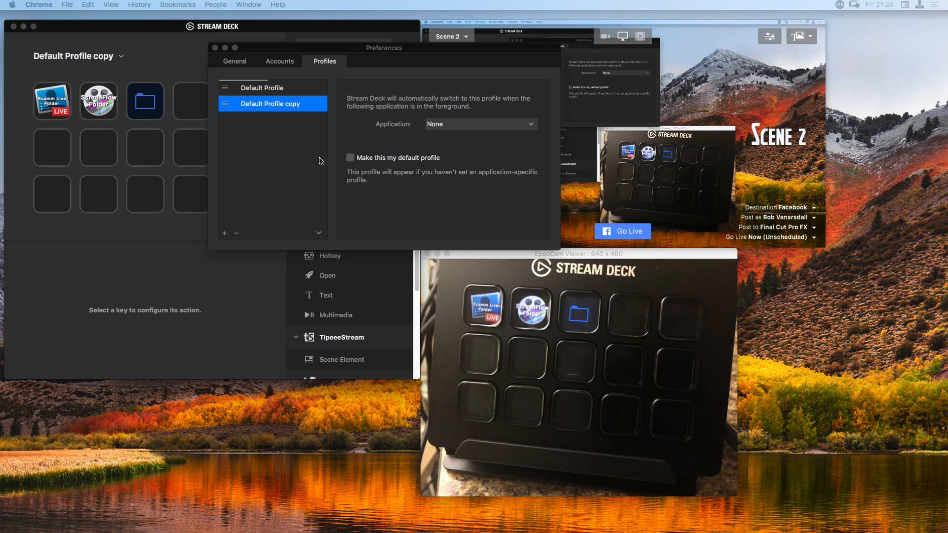
click(214, 47)
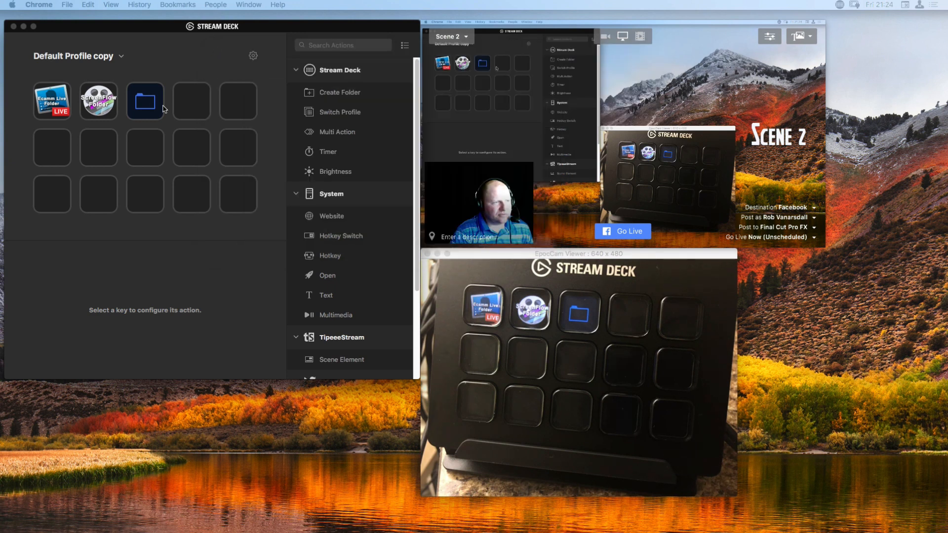
Delete the untitled blue folder key beside the ScreenFlow folder from the profile's top level.
click(151, 105)
key(Delete)
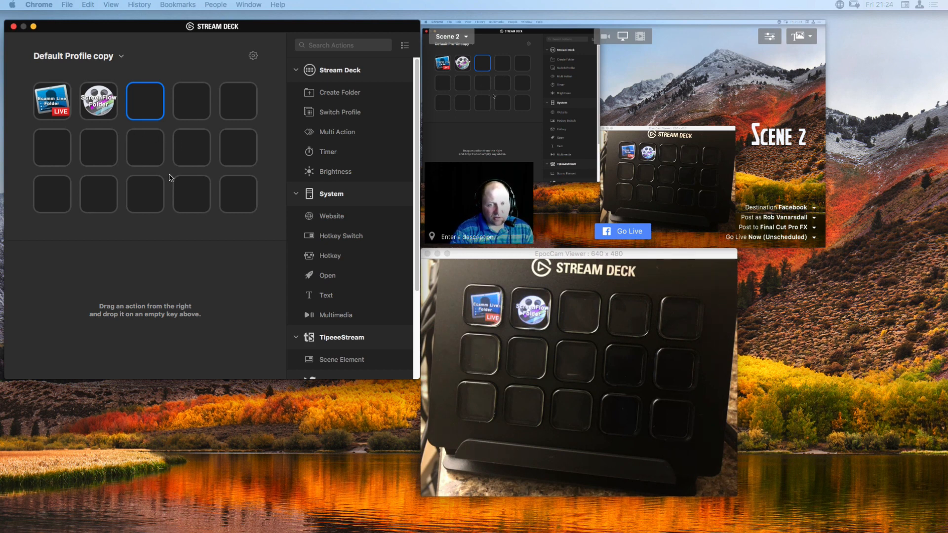
Examine the keys in the ScreenFlow folder, return to the top level and open the Ecamm Live folder.
double_click(101, 107)
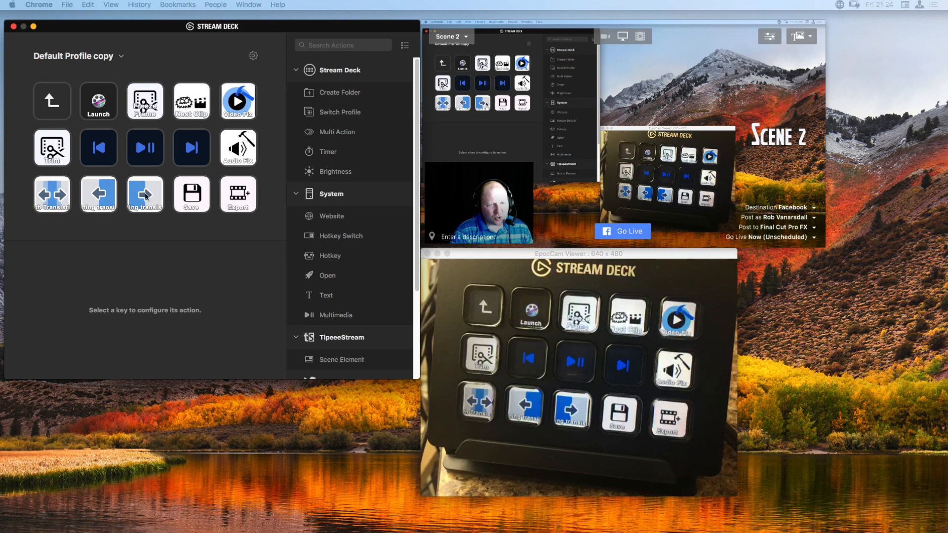
click(55, 107)
click(53, 107)
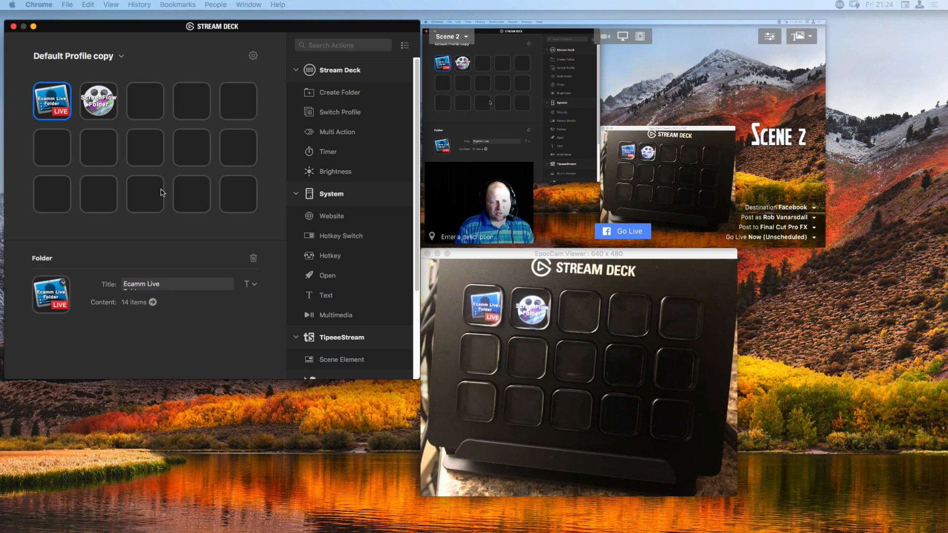
double_click(58, 111)
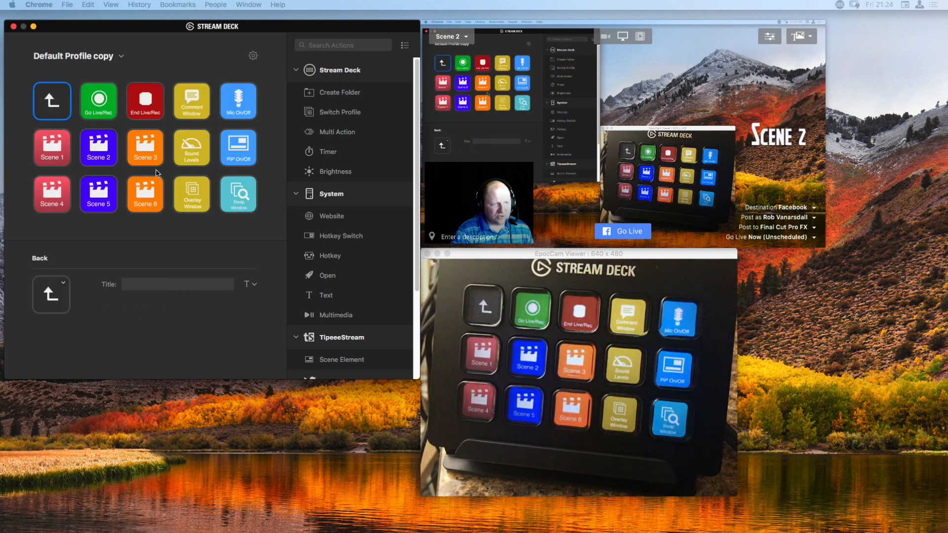